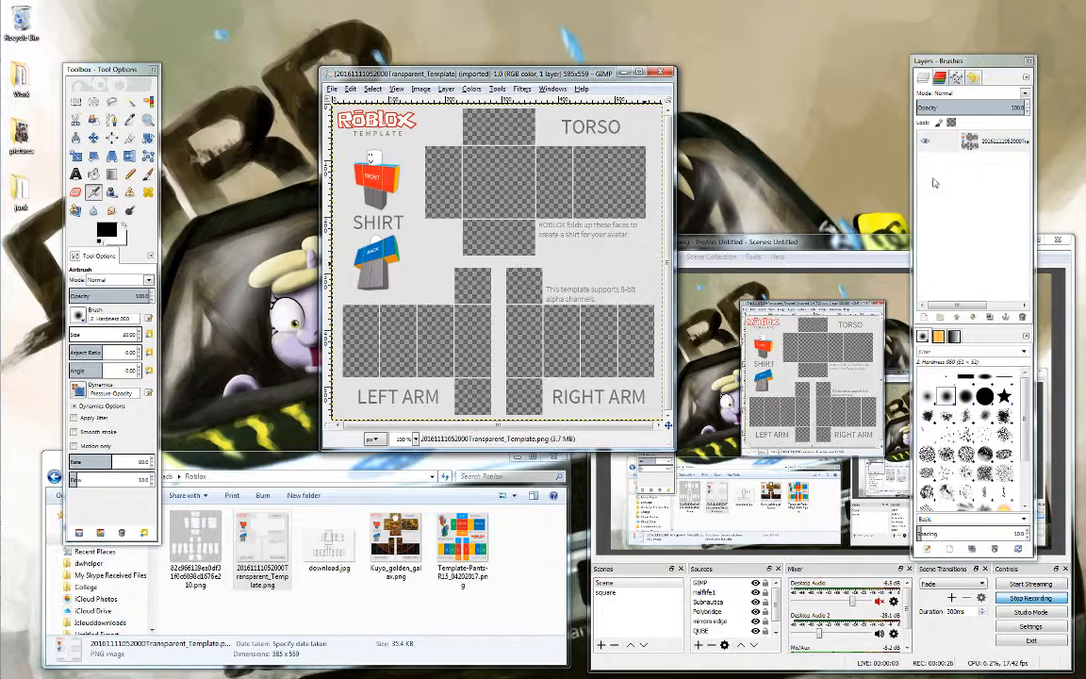
# - Add a new 585 × 559 px layer filled with white to the shirt template image
pyautogui.moveTo(971, 61); pyautogui.dragTo(782, 71)
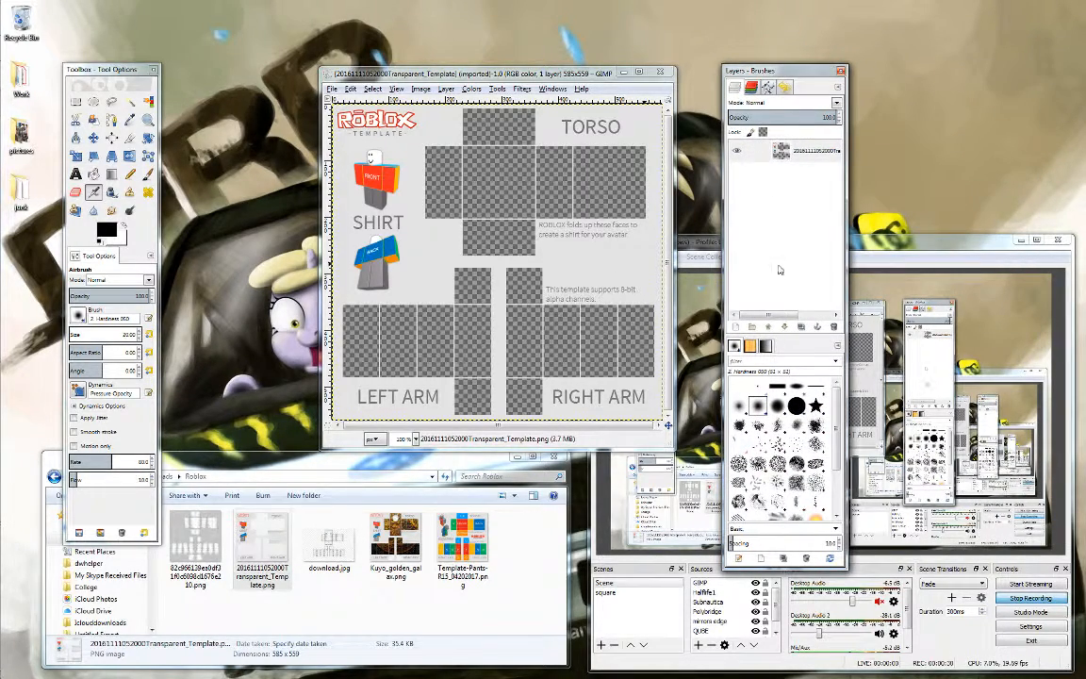
pyautogui.moveTo(728, 66); pyautogui.dragTo(859, 60)
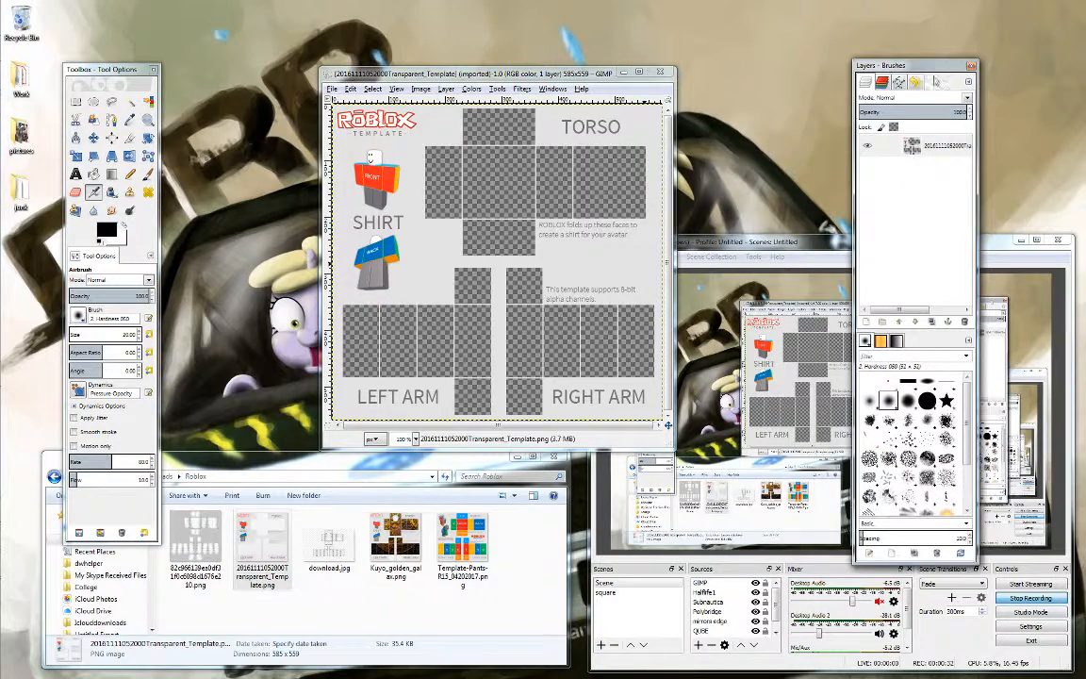
pyautogui.rightClick(896, 192)
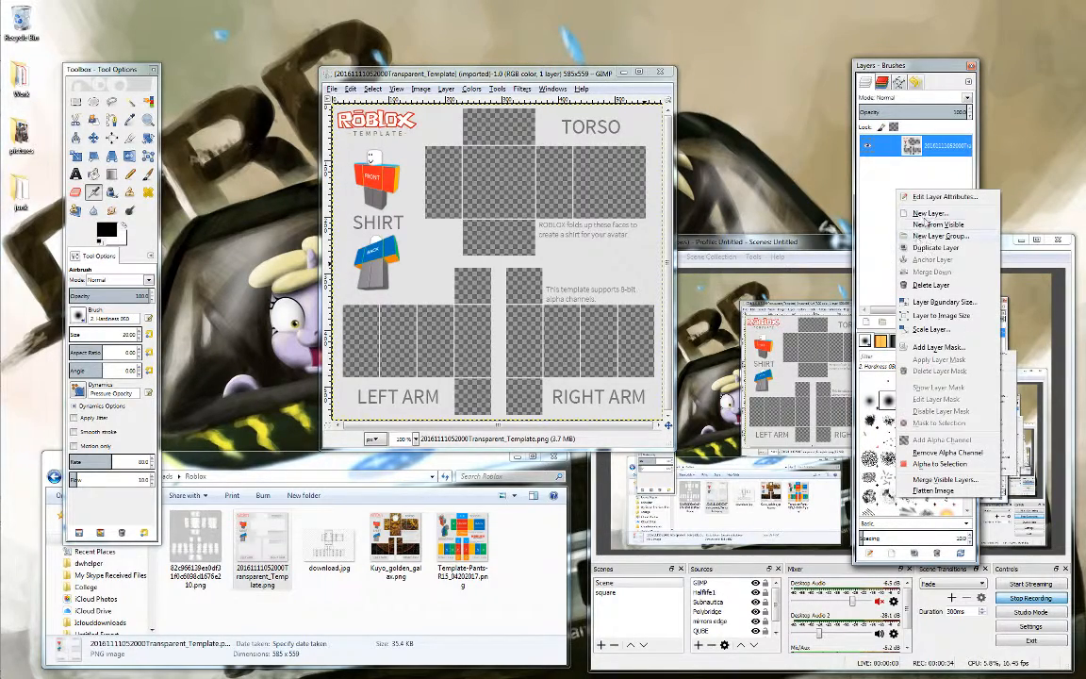
pyautogui.click(927, 214)
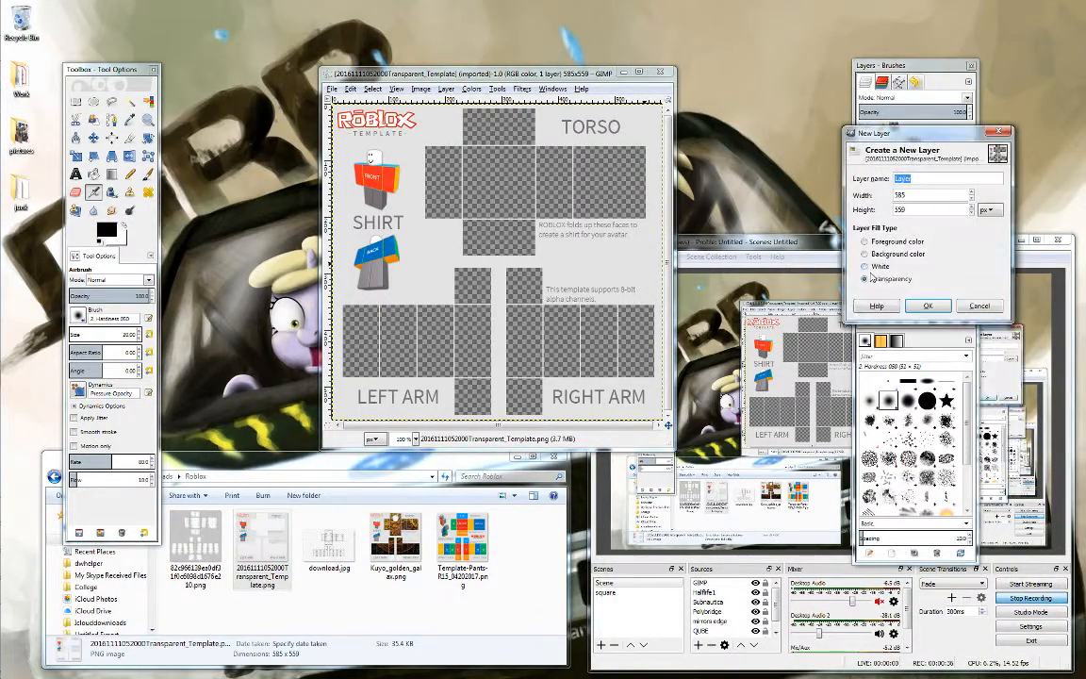
pyautogui.click(865, 267)
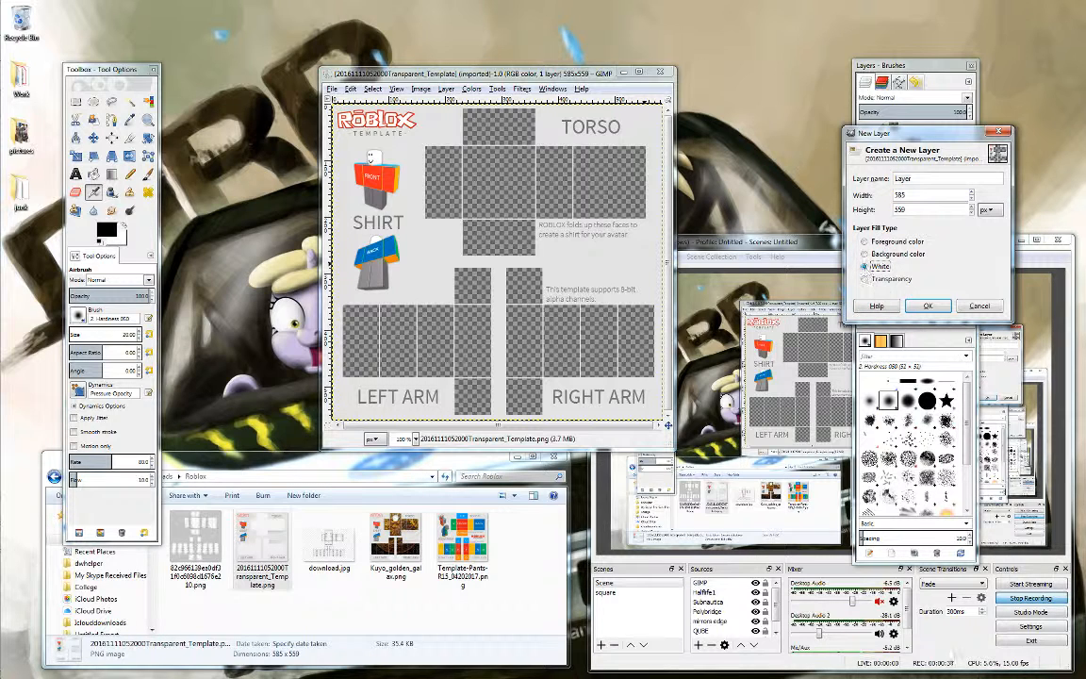
pyautogui.click(927, 306)
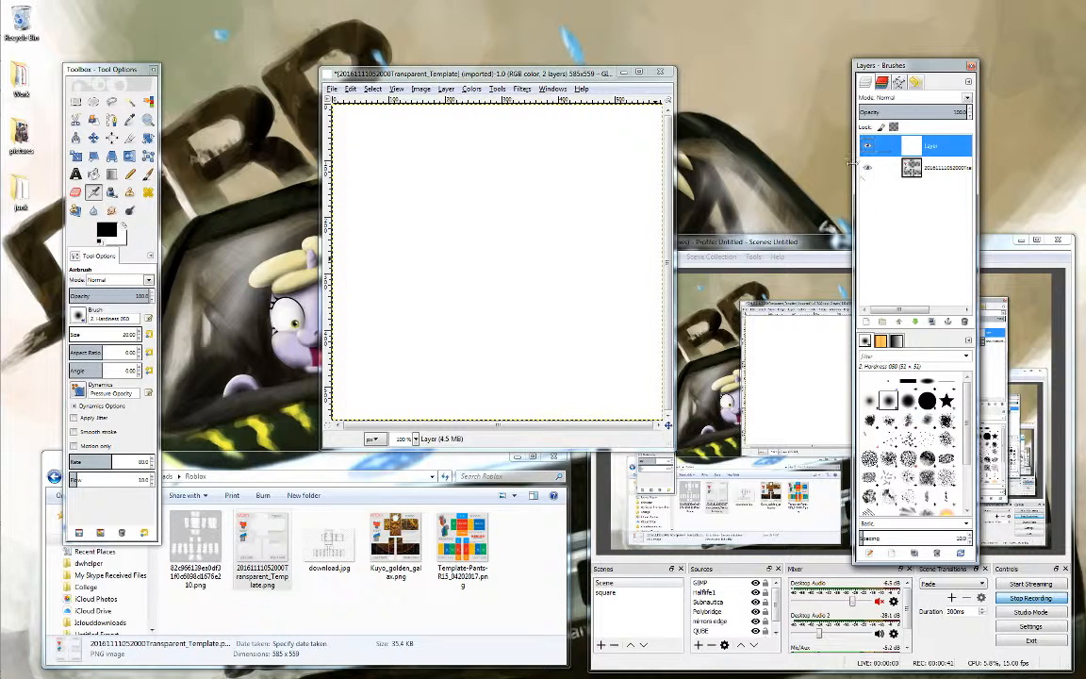
# - Move the shirt template layer above the white layer in the layer stack
pyautogui.moveTo(528, 71); pyautogui.dragTo(483, 65)
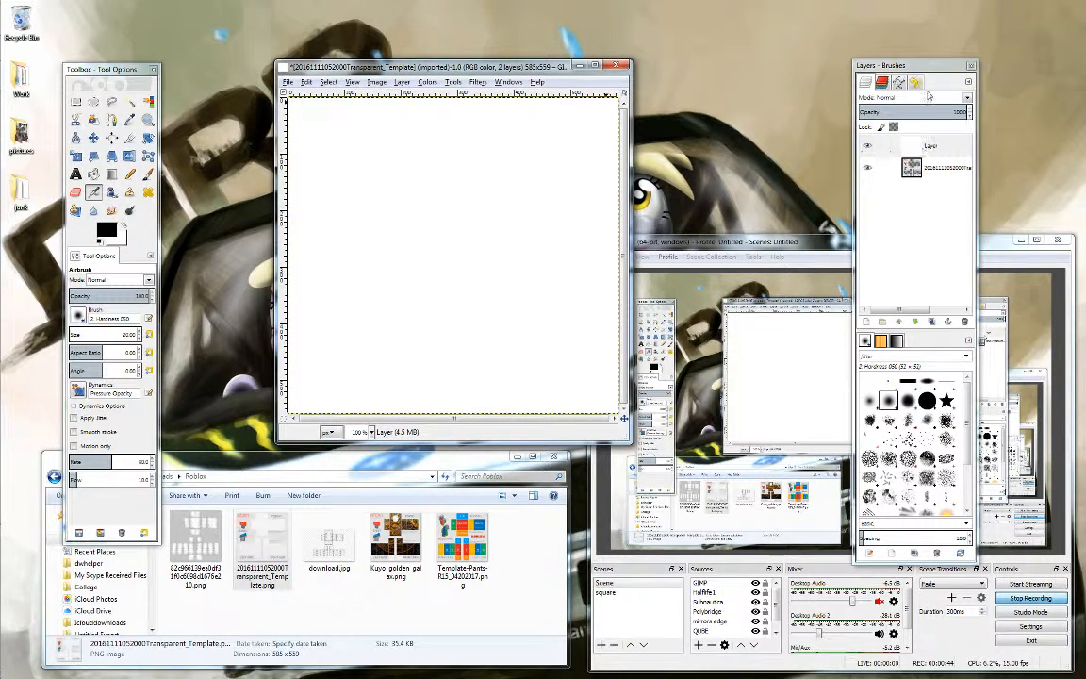
pyautogui.moveTo(919, 65); pyautogui.dragTo(748, 62)
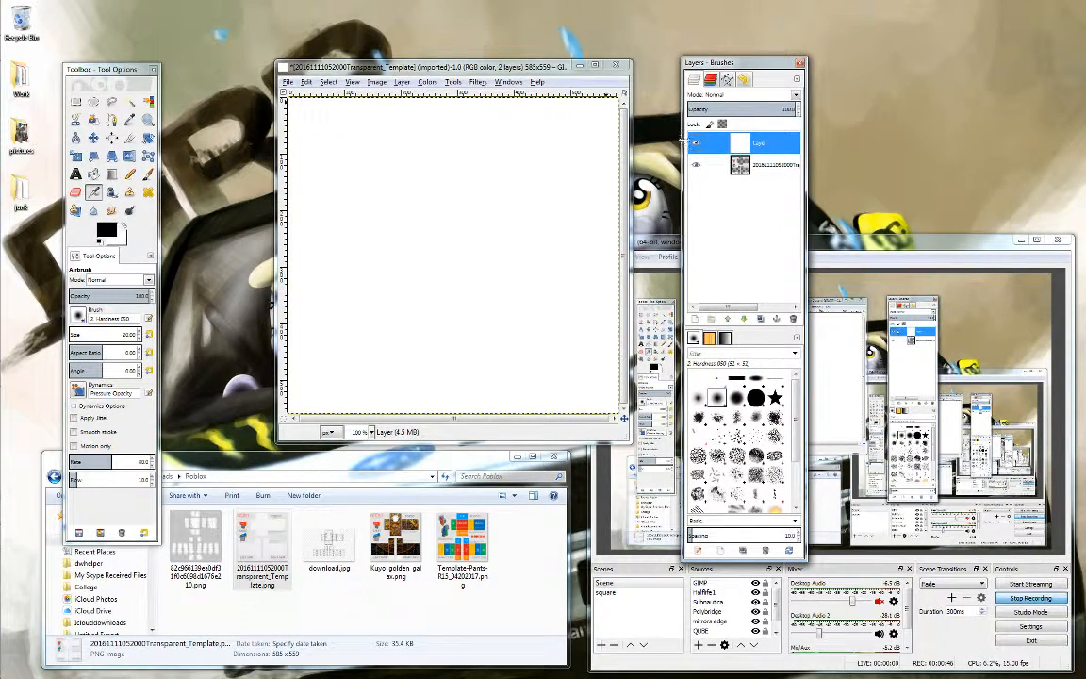
pyautogui.click(696, 142)
pyautogui.click(696, 142)
pyautogui.moveTo(740, 165)
pyautogui.mouseDown()
pyautogui.moveTo(745, 173)
pyautogui.moveTo(743, 143)
pyautogui.mouseUp()
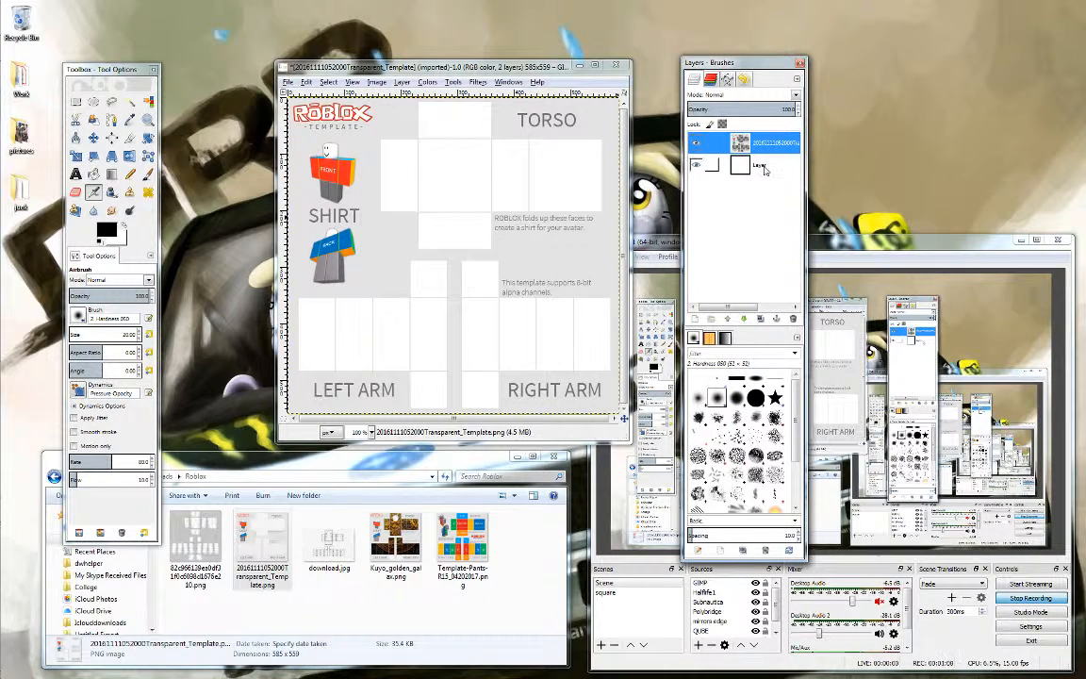
# - Check what the white layer and the template layer each contribute by hiding and showing them in turn
pyautogui.click(695, 167)
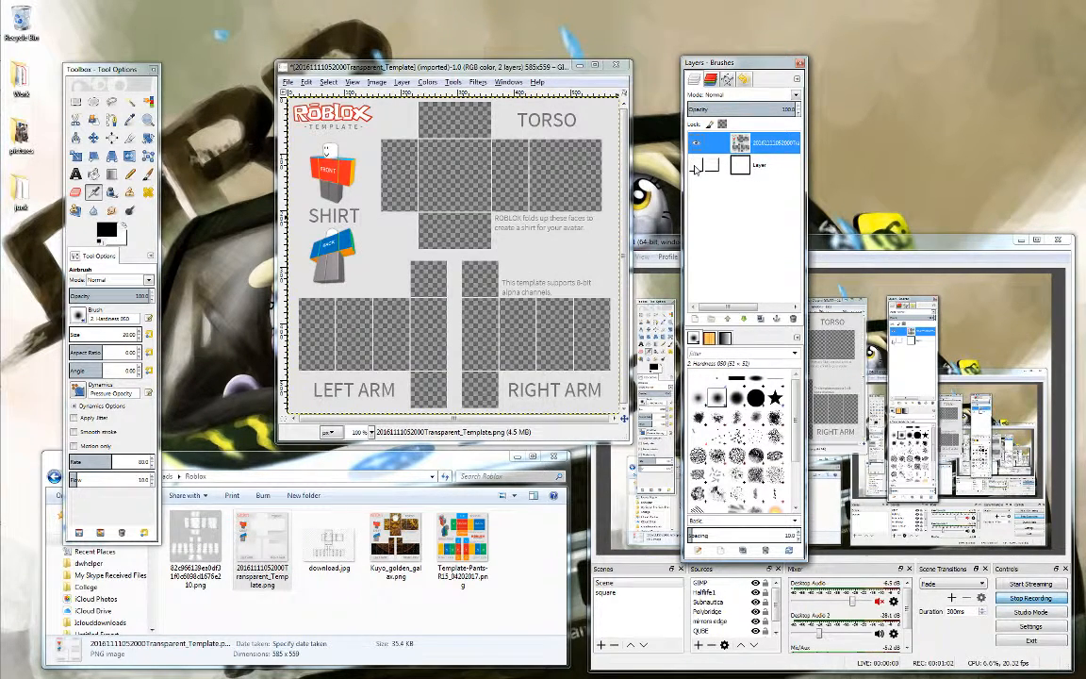
pyautogui.click(695, 167)
pyautogui.click(696, 144)
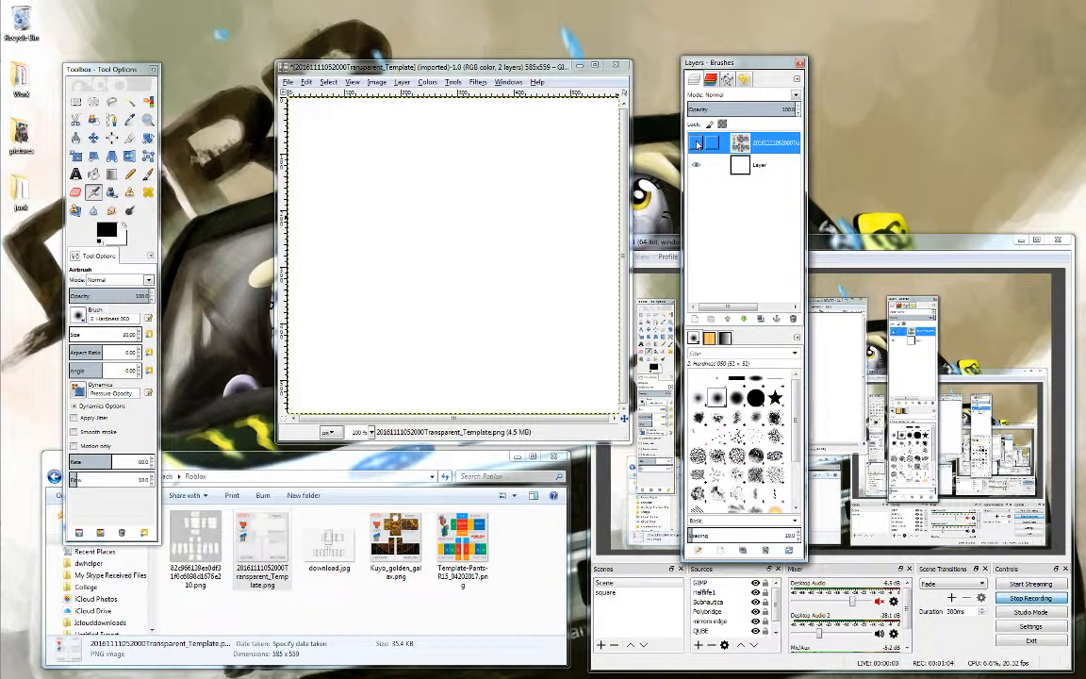
pyautogui.click(695, 143)
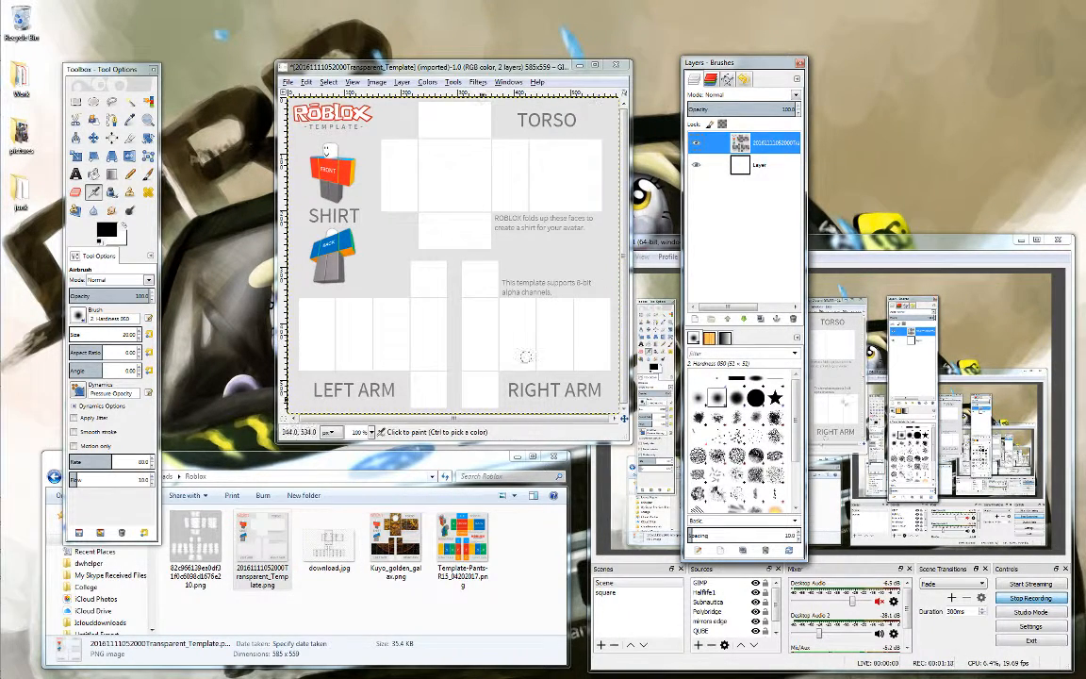
# - Hide the template and white layers, and place download.jpg as a new layer around the middle of the canvas
pyautogui.click(696, 143)
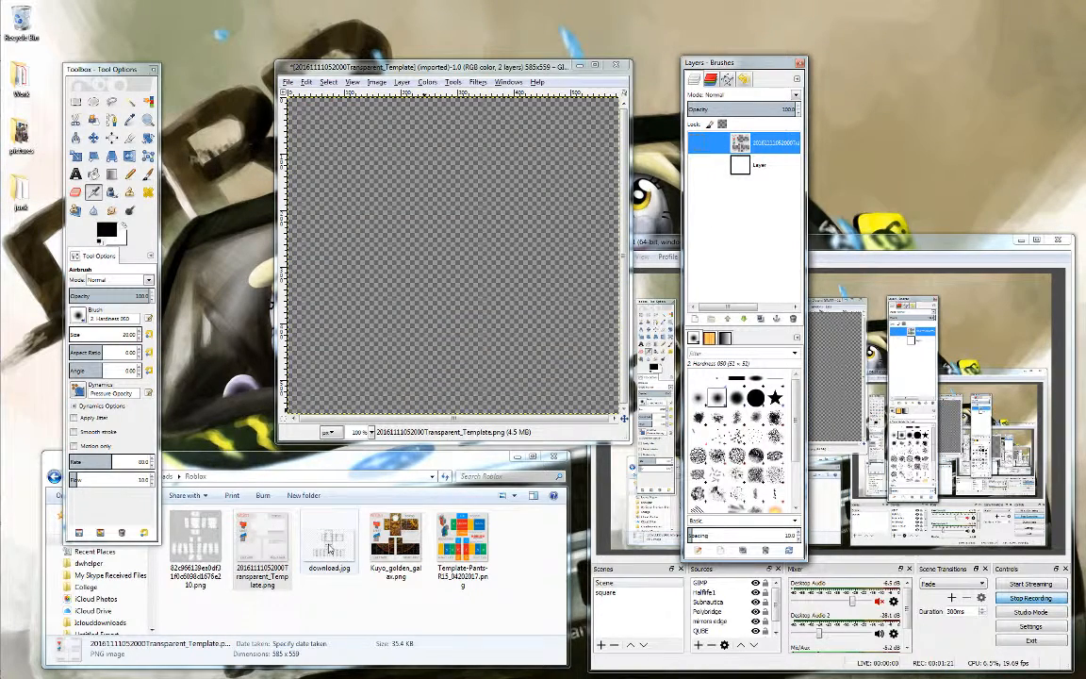
pyautogui.moveTo(329, 549); pyautogui.dragTo(490, 265)
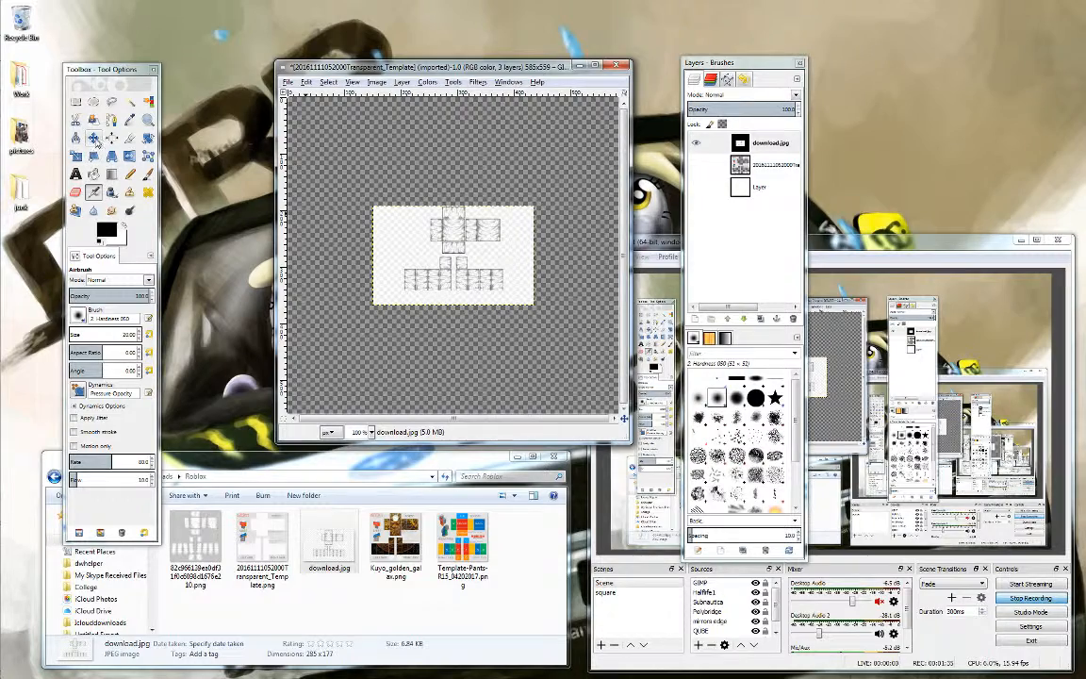
pyautogui.click(95, 139)
pyautogui.moveTo(473, 260); pyautogui.dragTo(485, 195)
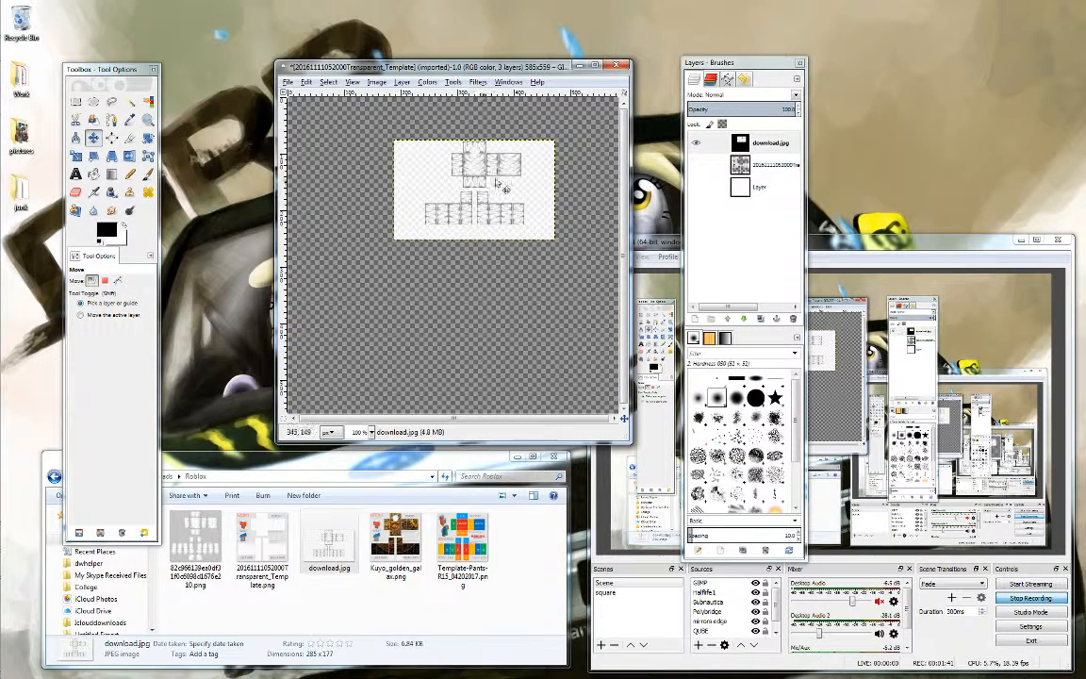
pyautogui.moveTo(522, 195); pyautogui.dragTo(498, 255)
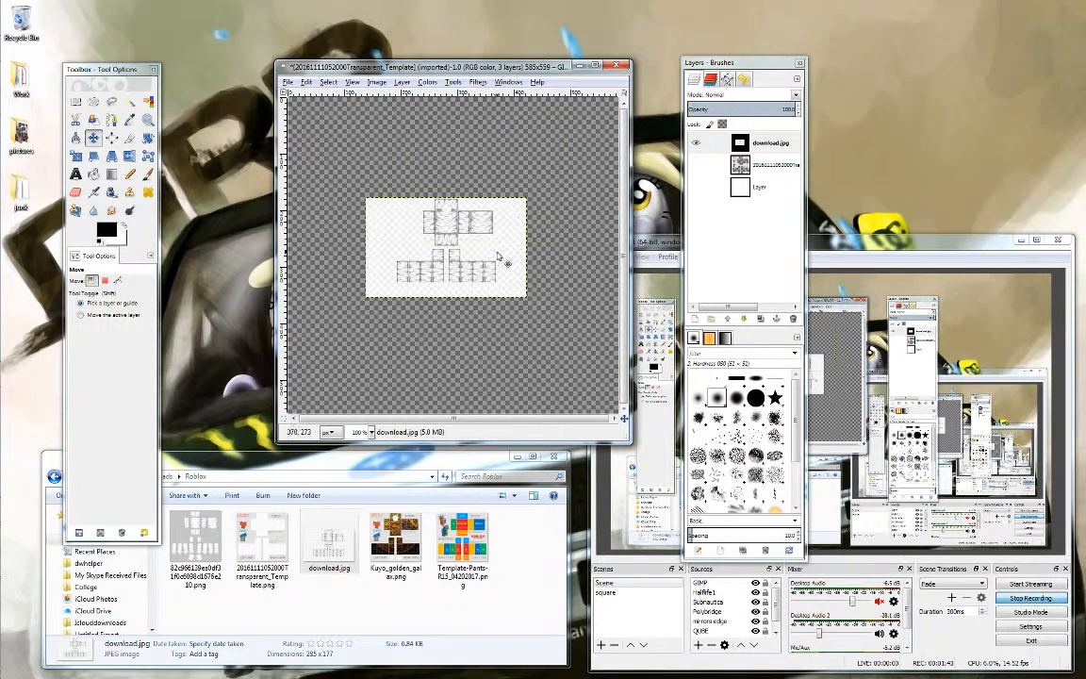
# - Show the template layer and move the download.jpg layer to the upper-left corner of the canvas
pyautogui.click(75, 156)
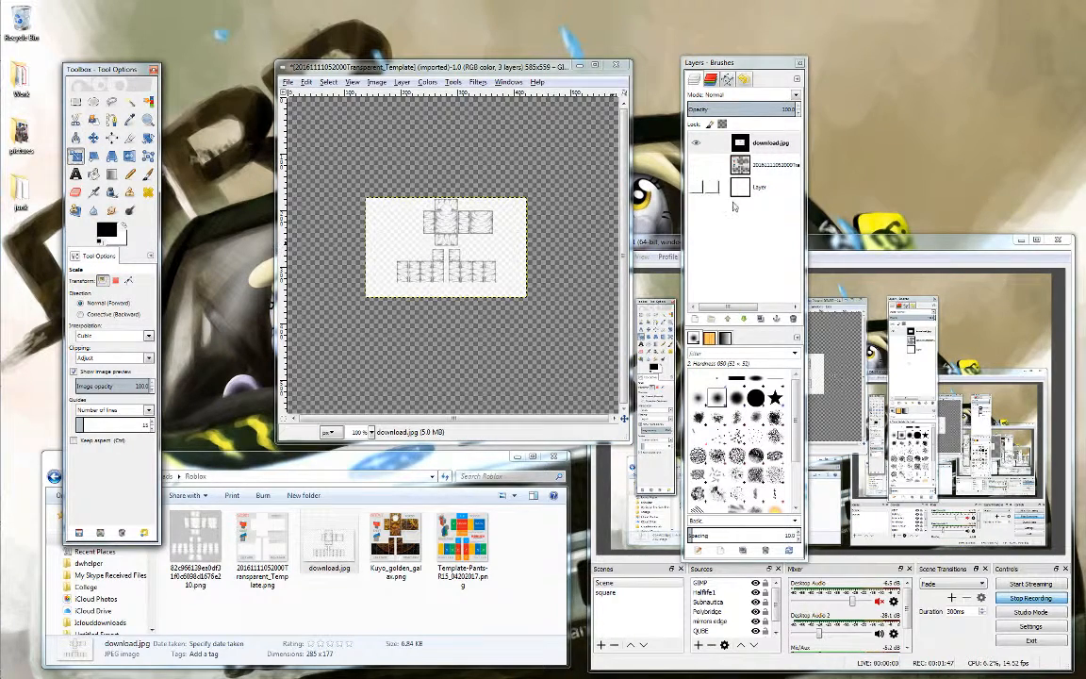
pyautogui.click(697, 165)
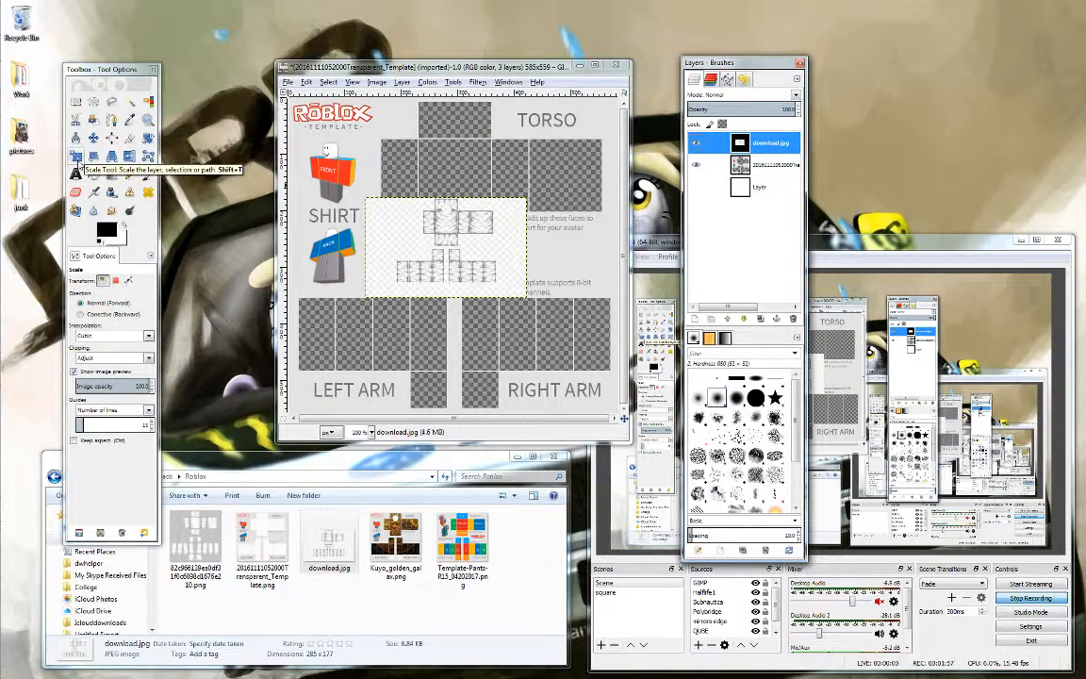
pyautogui.click(94, 137)
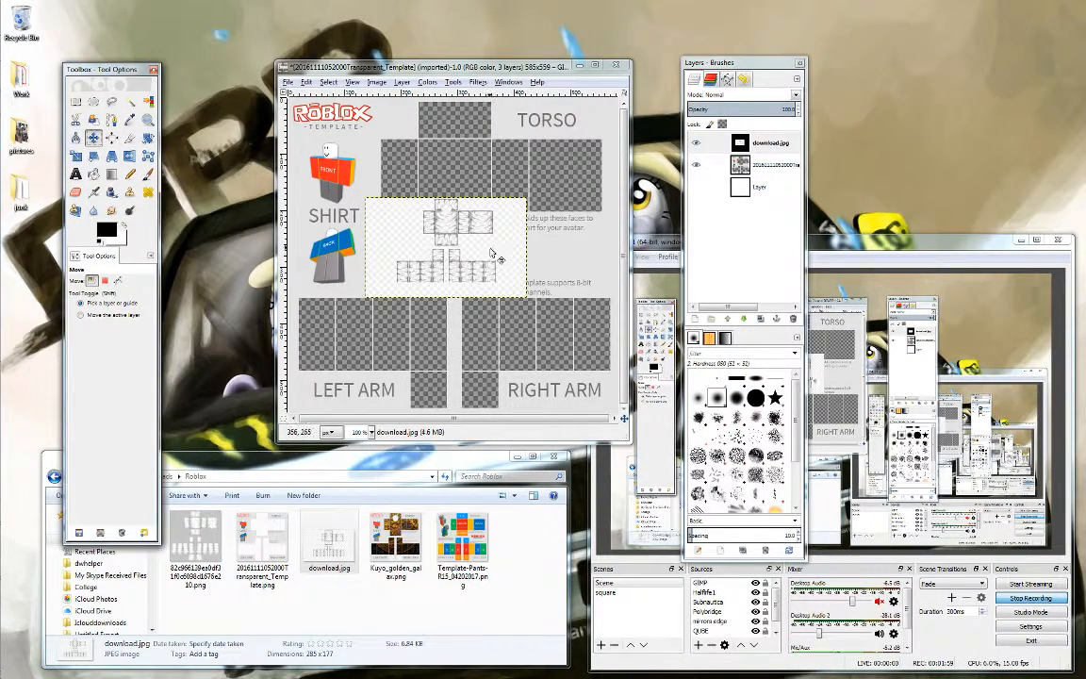
pyautogui.moveTo(490, 252); pyautogui.dragTo(384, 155)
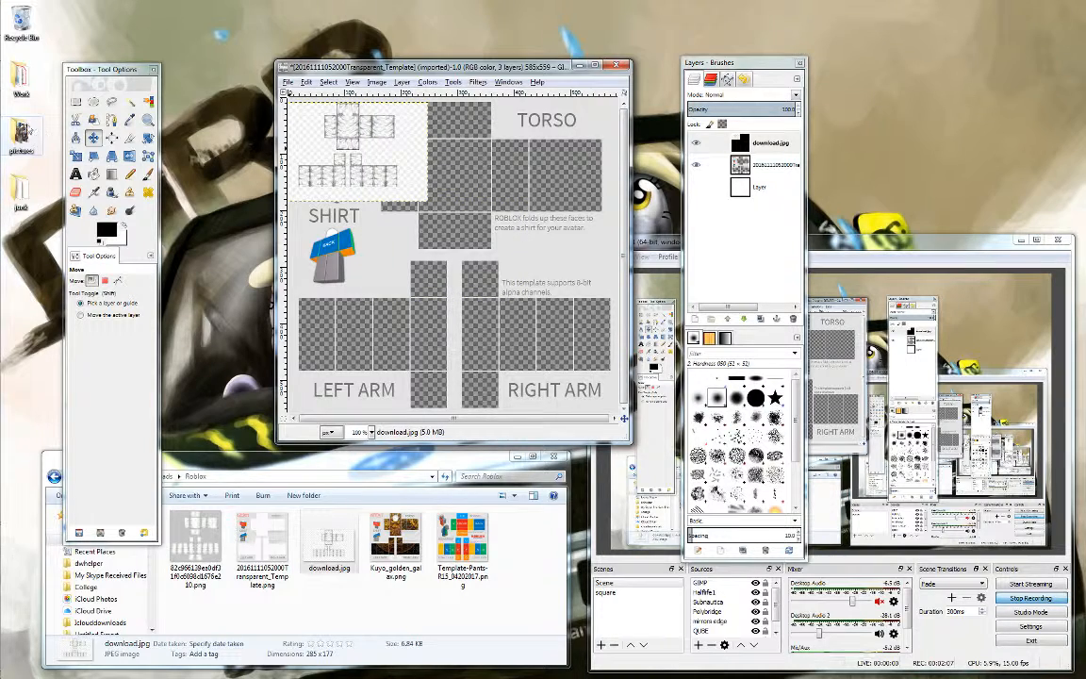
# - Enlarge the download.jpg layer to about 746 × 464 px using the Scale tool with the aspect ratio locked
pyautogui.click(75, 155)
pyautogui.click(385, 175)
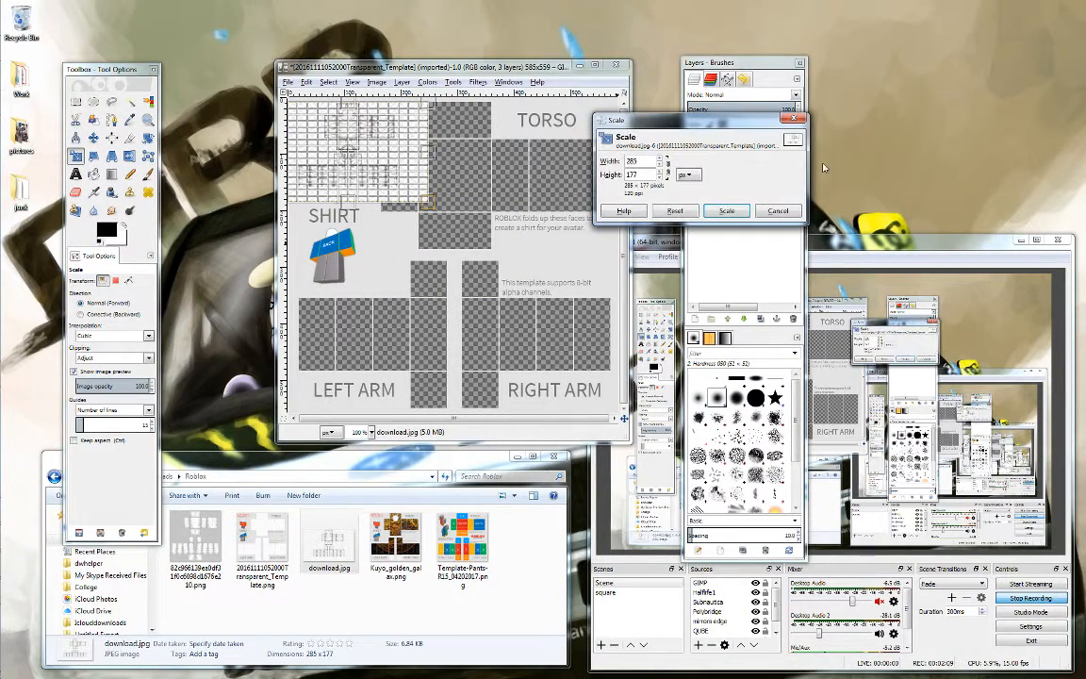
pyautogui.moveTo(680, 123); pyautogui.dragTo(750, 142)
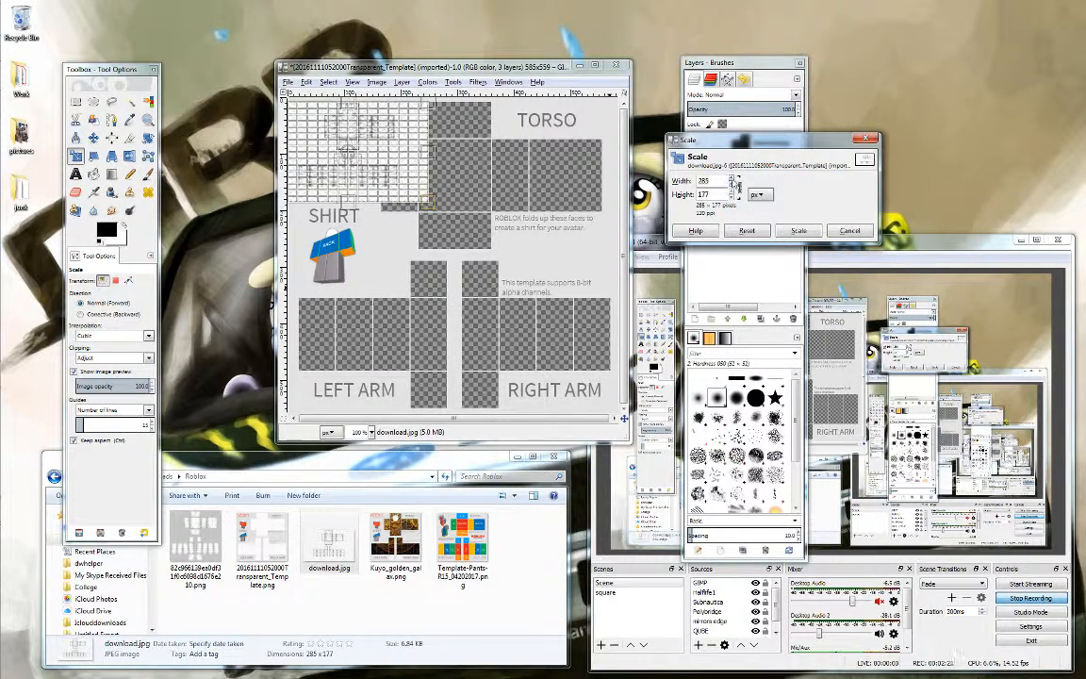
pyautogui.click(733, 180)
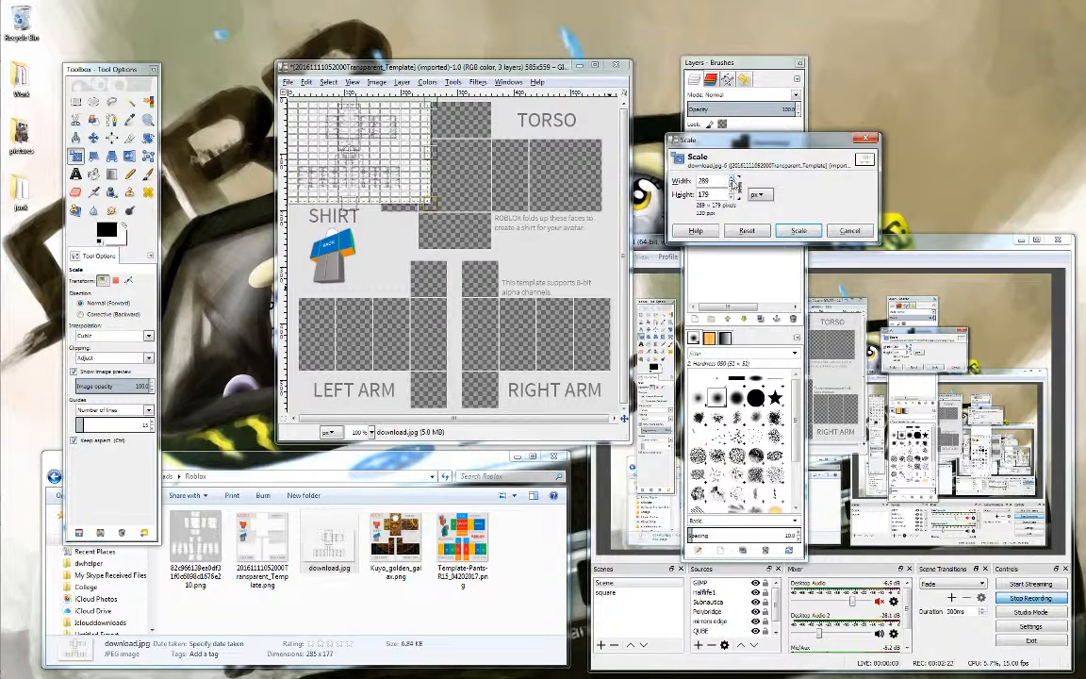
pyautogui.click(734, 184)
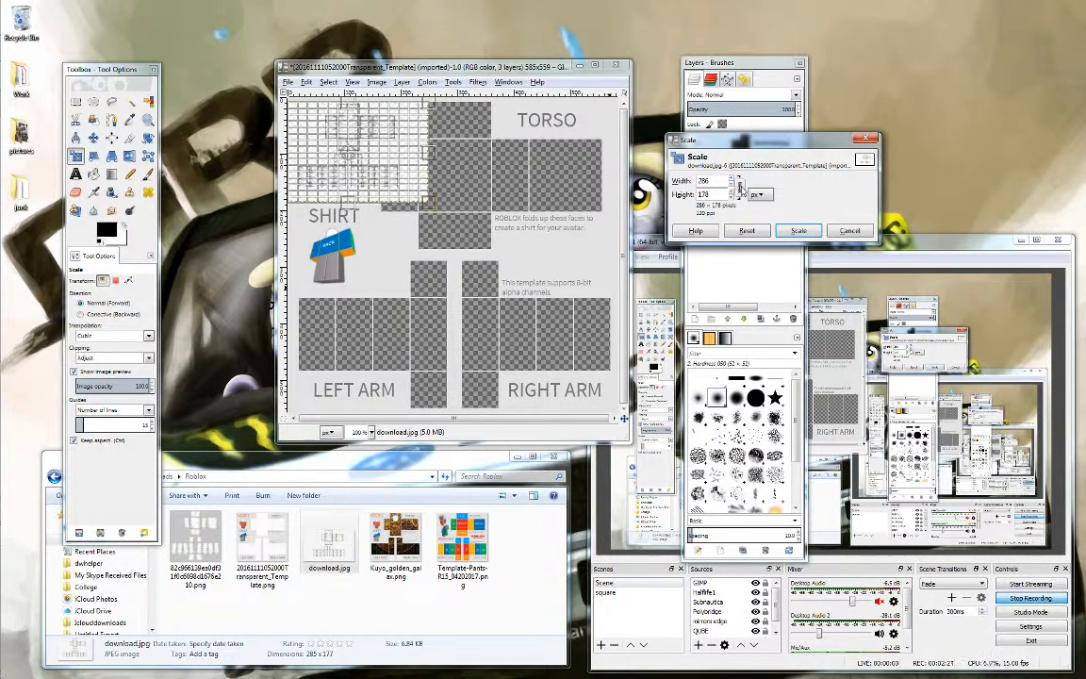
pyautogui.click(737, 179)
pyautogui.click(738, 179)
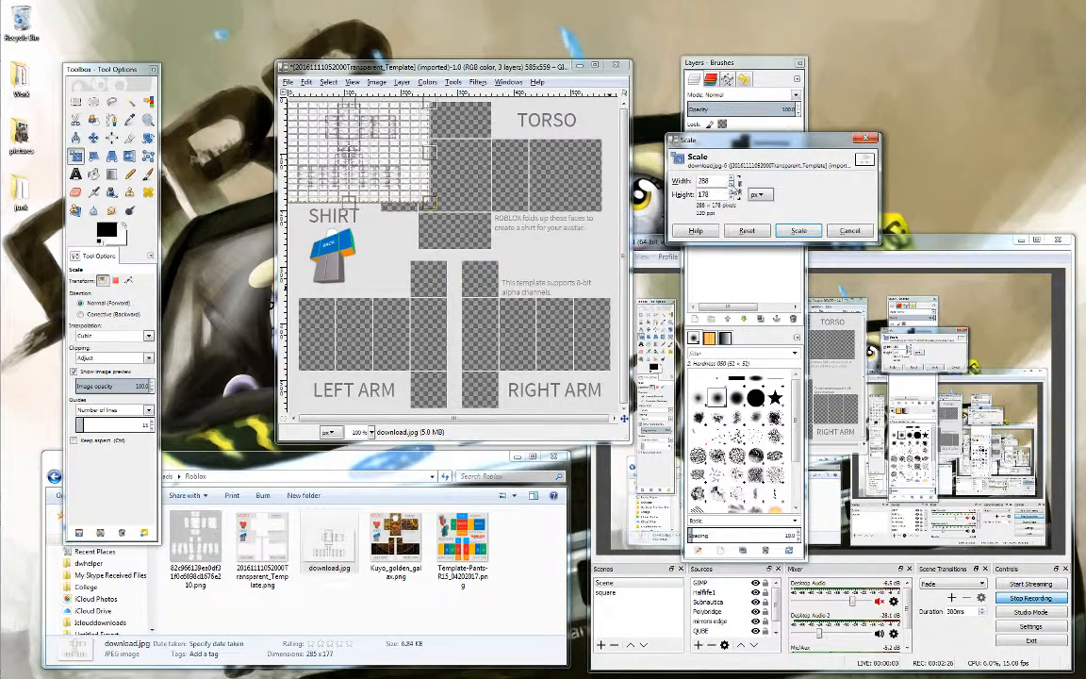
pyautogui.click(733, 185)
pyautogui.click(734, 185)
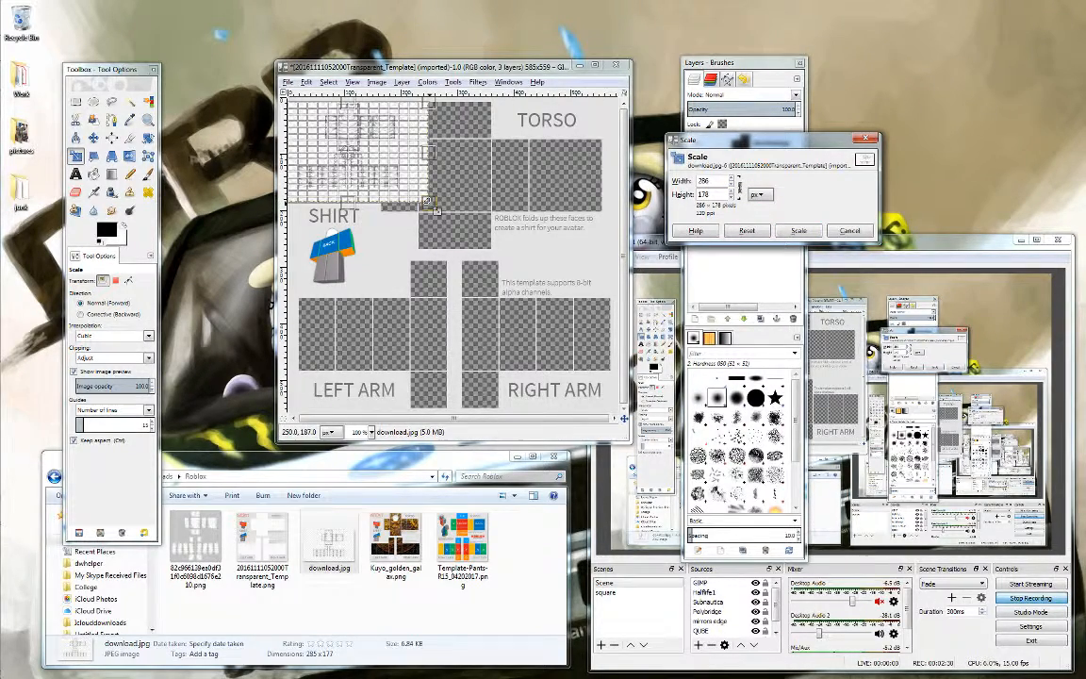
pyautogui.moveTo(426, 201); pyautogui.dragTo(548, 372)
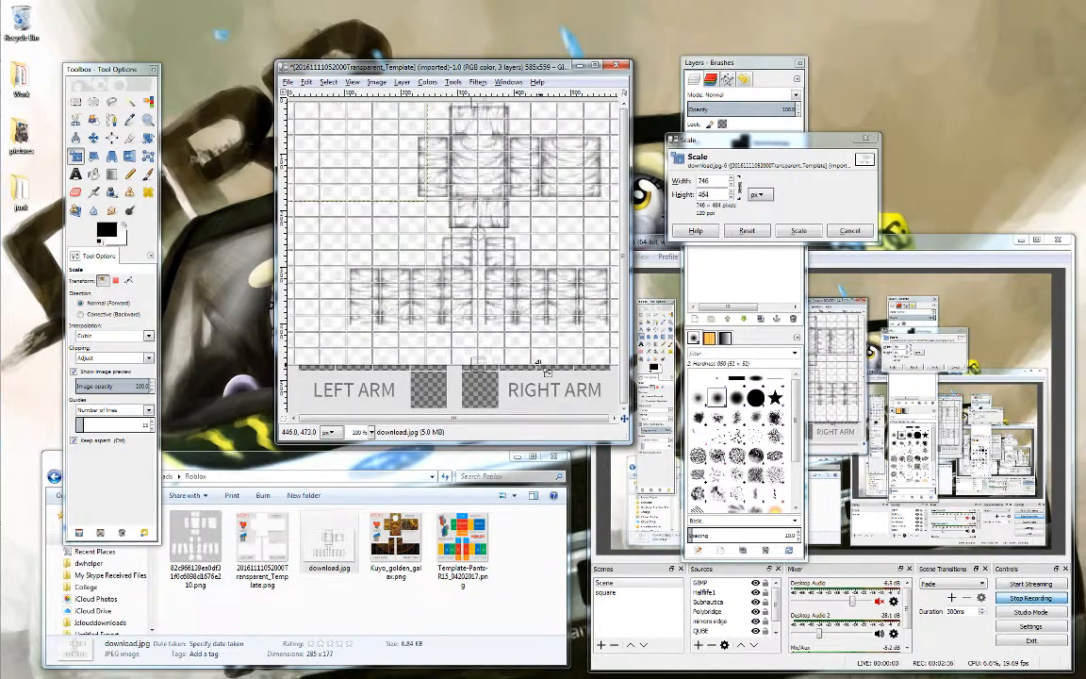
# - Maximize the image window, enlarge the download.jpg layer further to about 882 × 549 px and apply the scaling
pyautogui.click(595, 66)
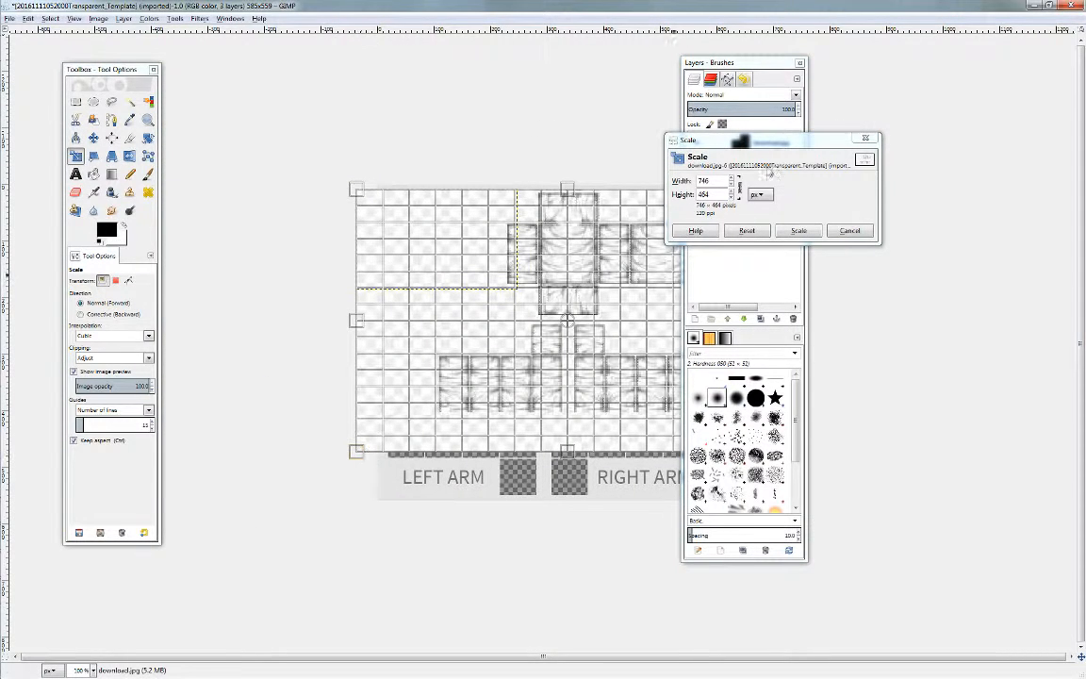
pyautogui.moveTo(772, 60); pyautogui.dragTo(1010, 77)
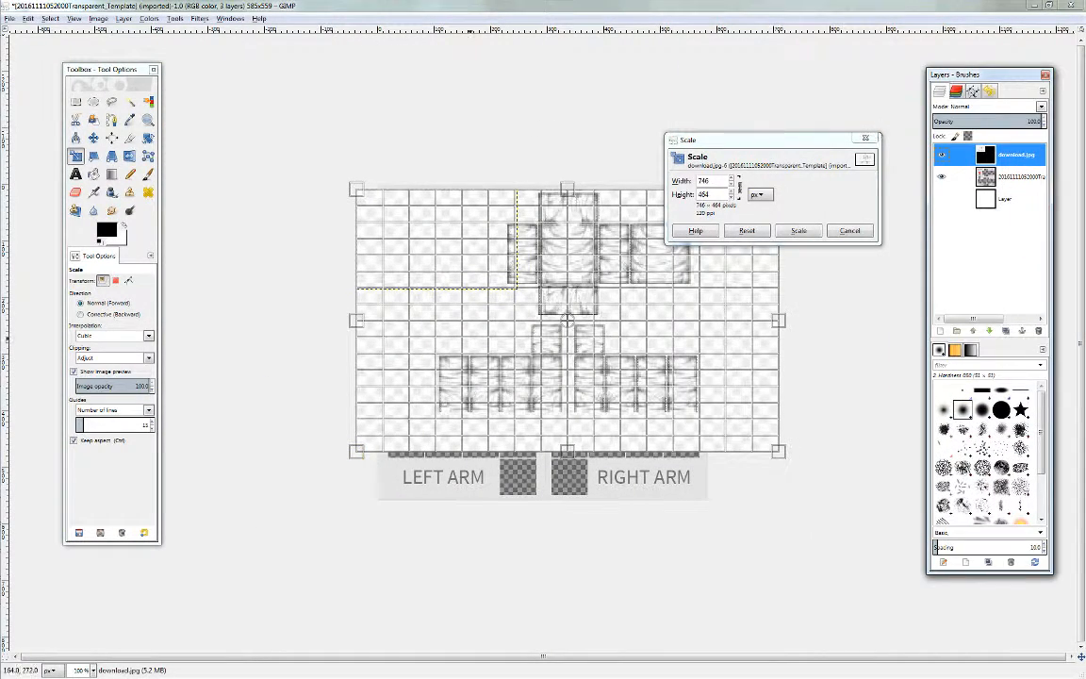
pyautogui.moveTo(357, 452); pyautogui.dragTo(335, 500)
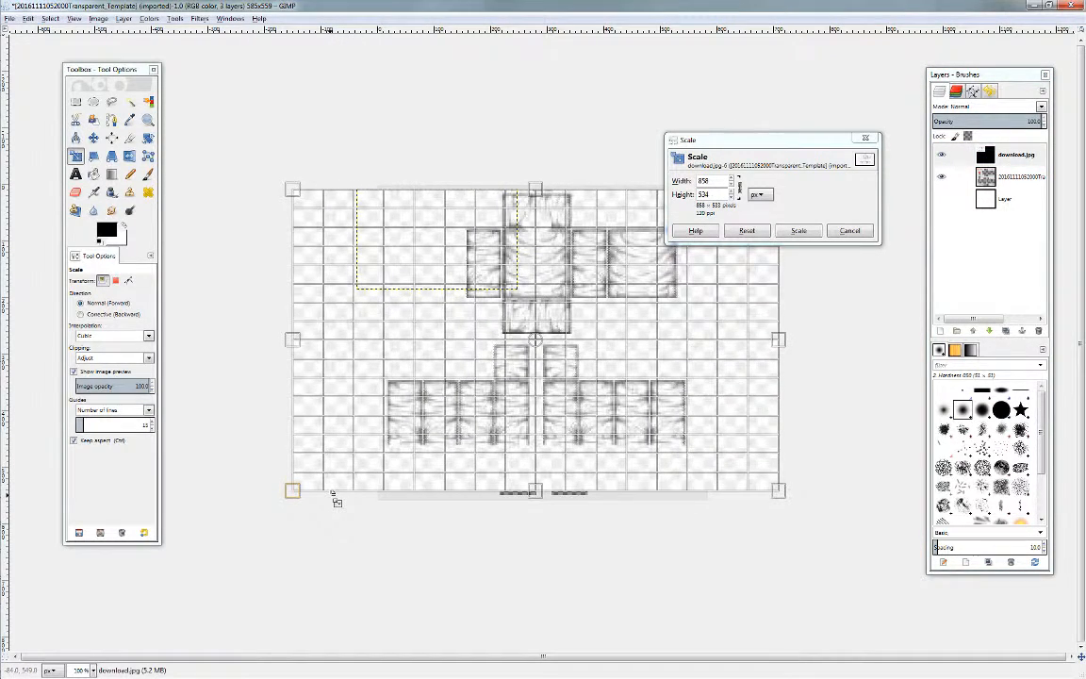
pyautogui.moveTo(778, 494); pyautogui.dragTo(800, 512)
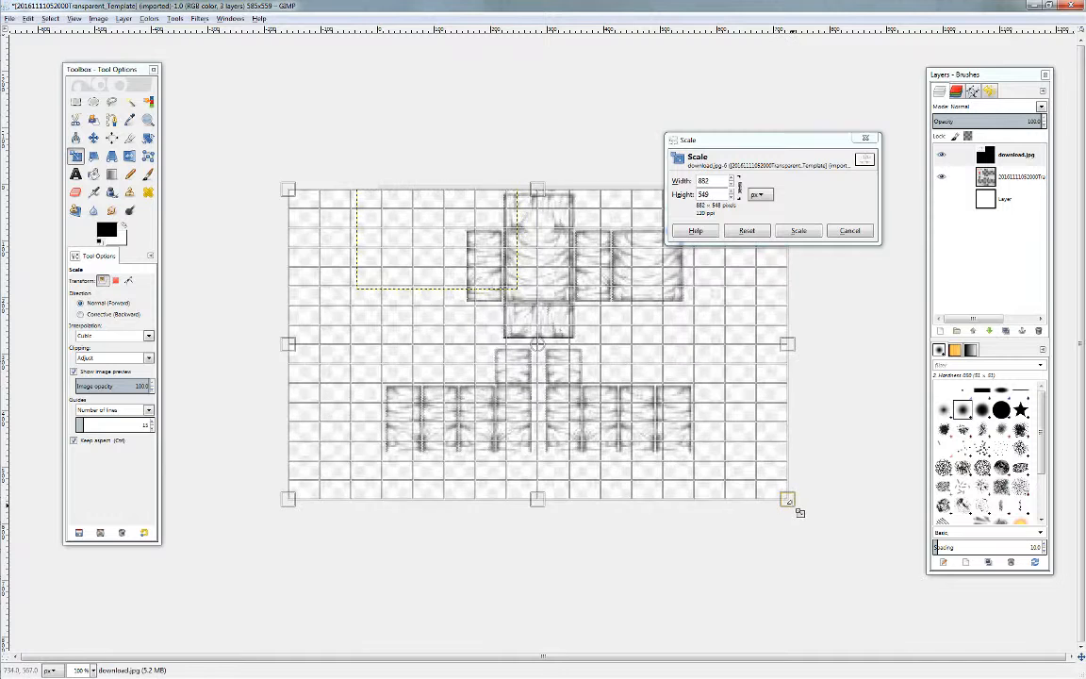
pyautogui.click(799, 230)
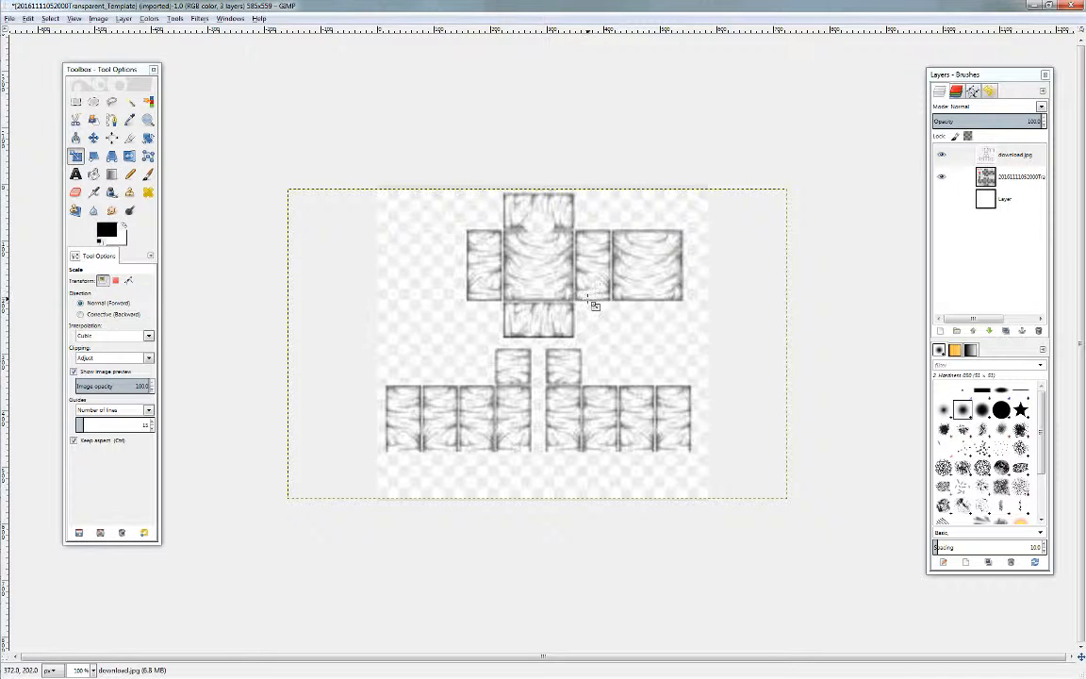
# - Apply Color to Alpha to the download.jpg layer, turning white (ffffff) transparent
pyautogui.click(124, 19)
pyautogui.moveTo(172, 145)
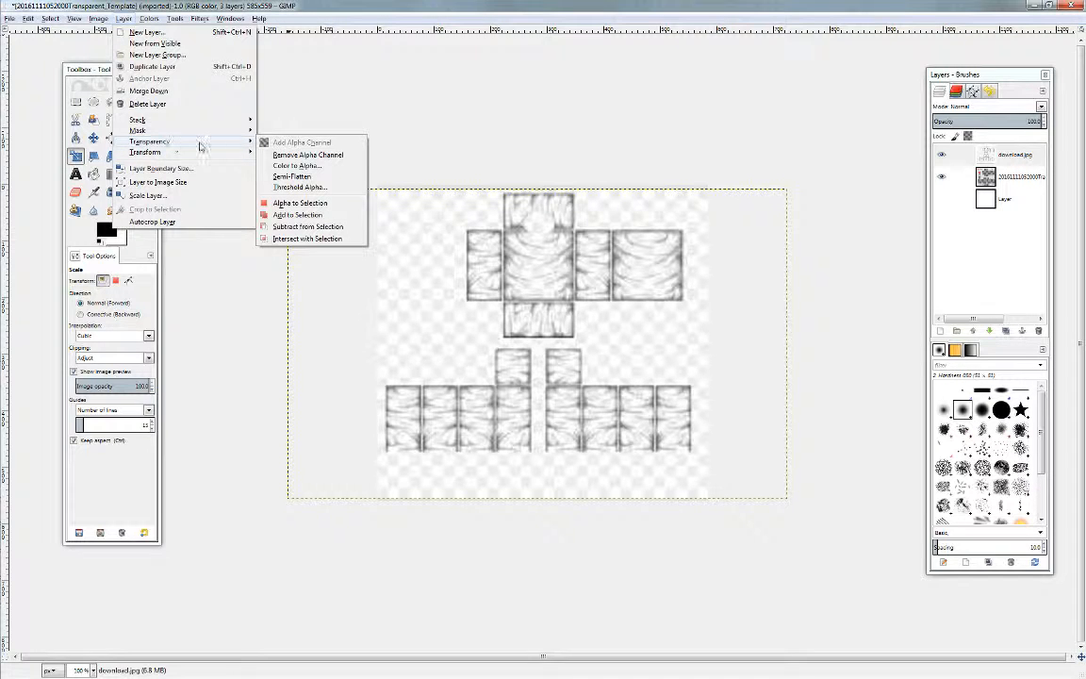
pyautogui.click(990, 161)
pyautogui.click(987, 179)
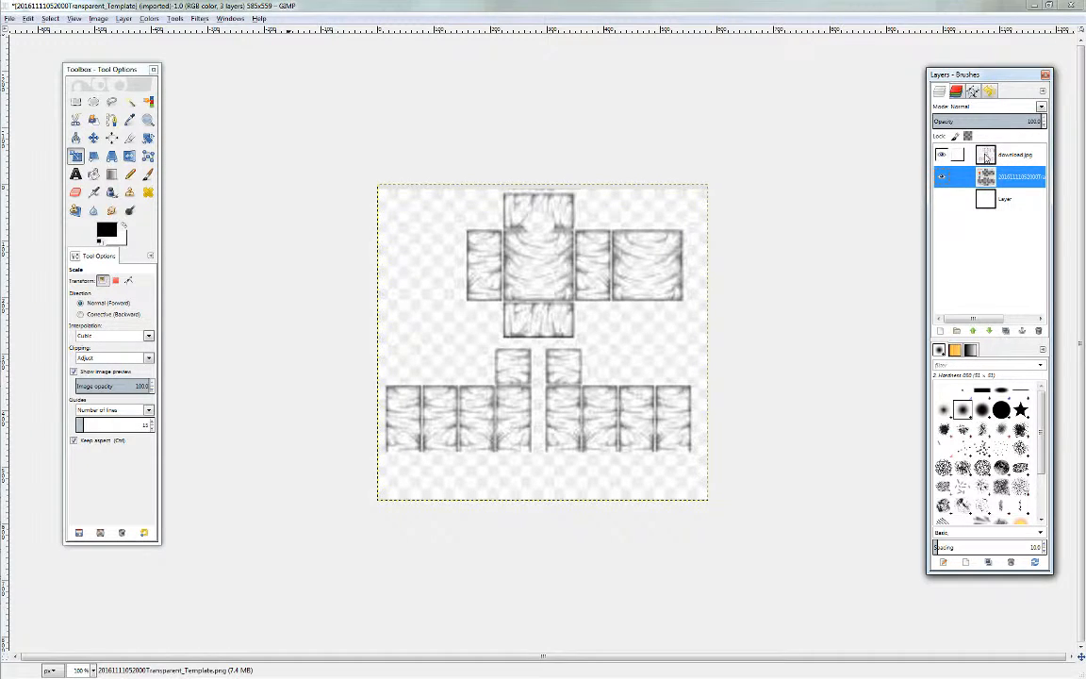
pyautogui.click(986, 156)
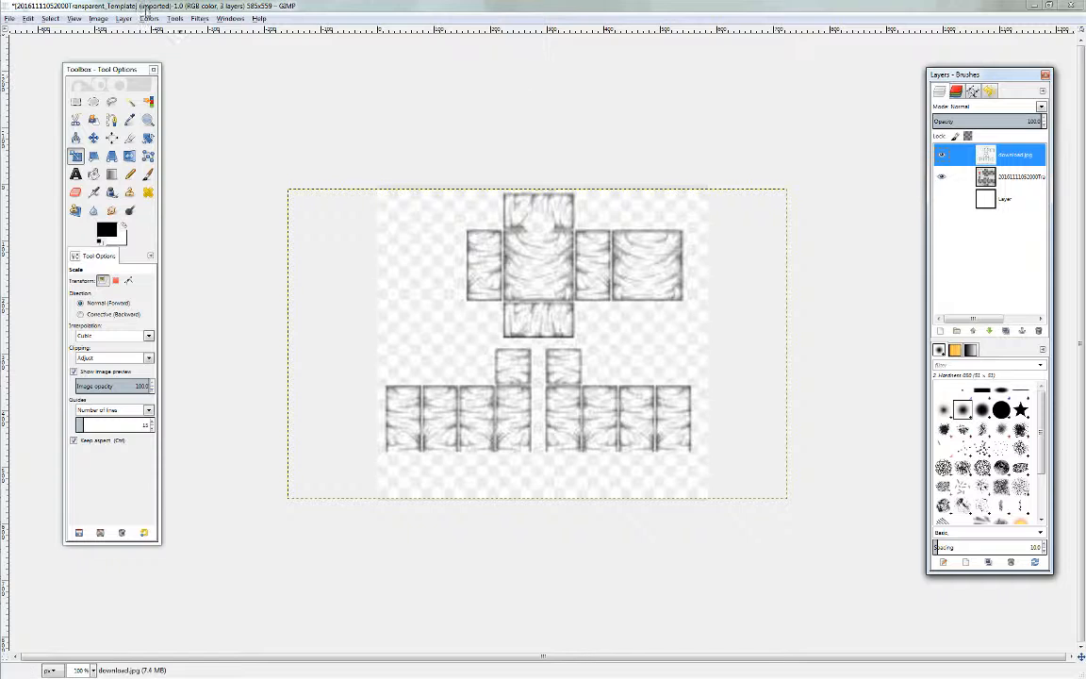
pyautogui.click(124, 17)
pyautogui.moveTo(176, 142)
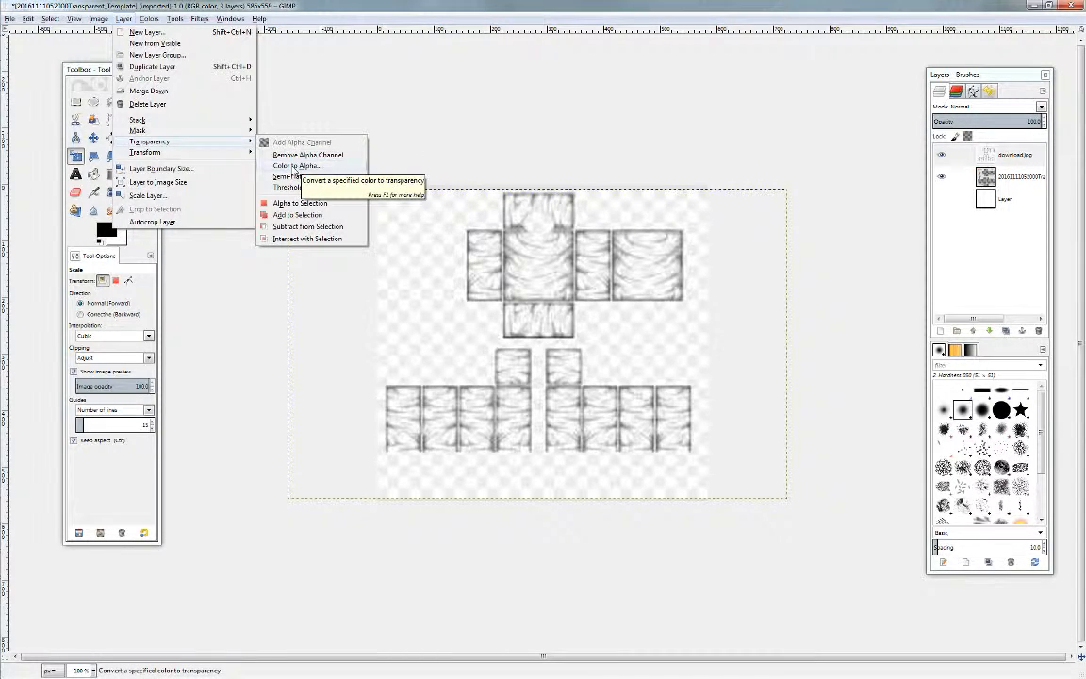
pyautogui.click(295, 166)
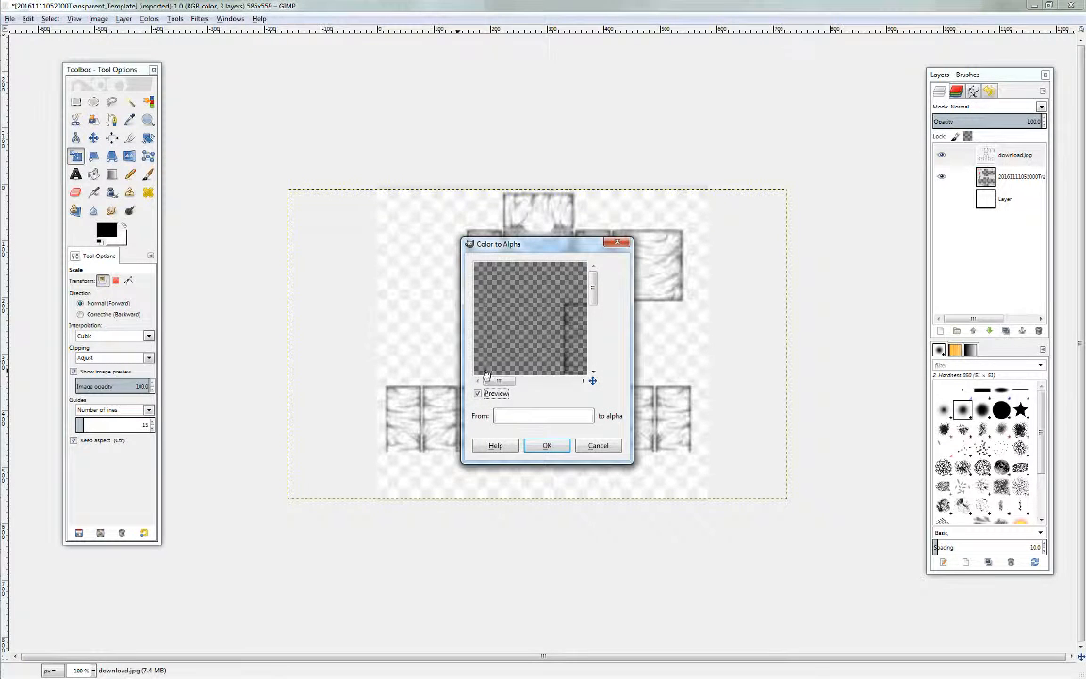
pyautogui.moveTo(595, 293)
pyautogui.mouseDown()
pyautogui.moveTo(594, 324)
pyautogui.moveTo(596, 285)
pyautogui.mouseUp()
pyautogui.click(515, 425)
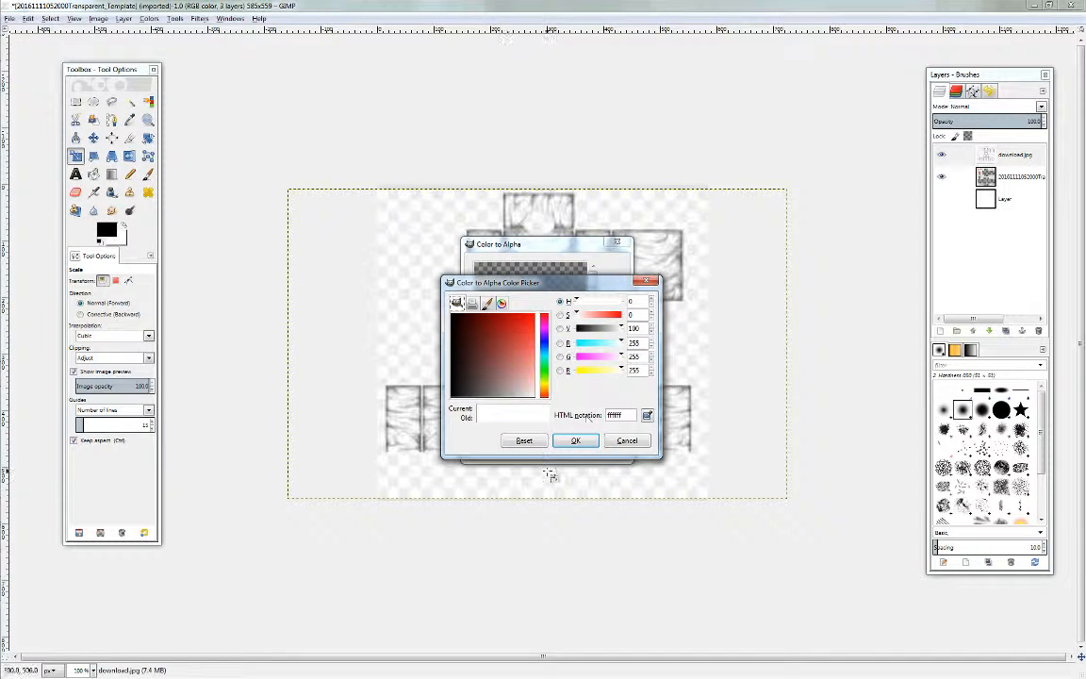
pyautogui.click(575, 440)
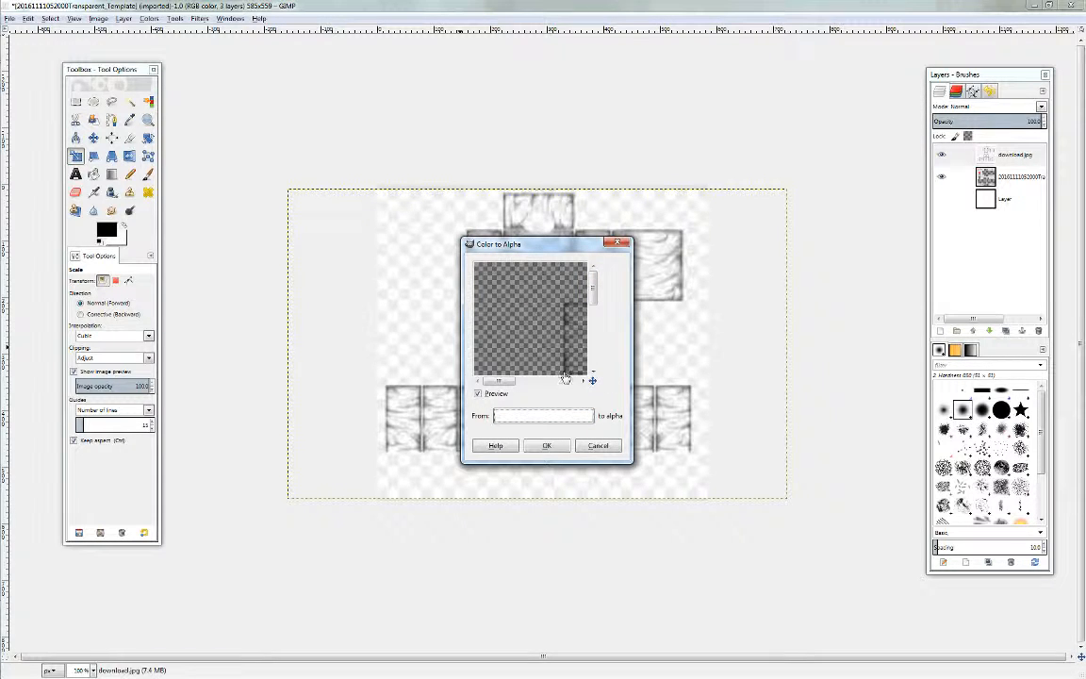
pyautogui.click(548, 445)
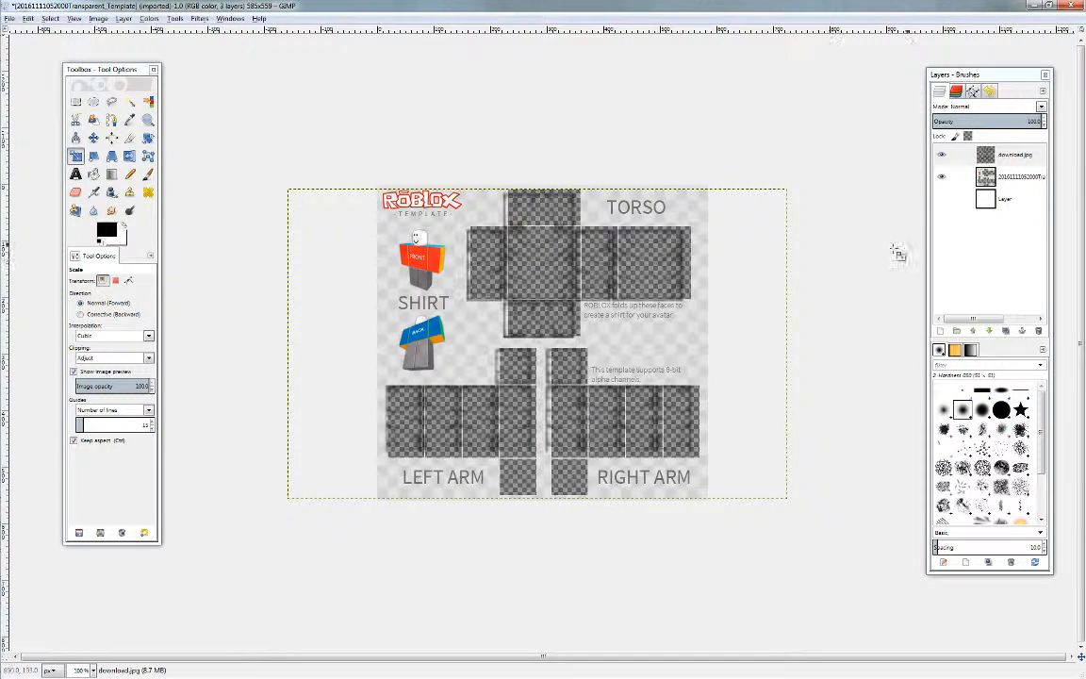
# - Move the download.jpg layer slightly right and up so its wrinkle shading lines up with the template's torso and arm boxes
pyautogui.click(94, 138)
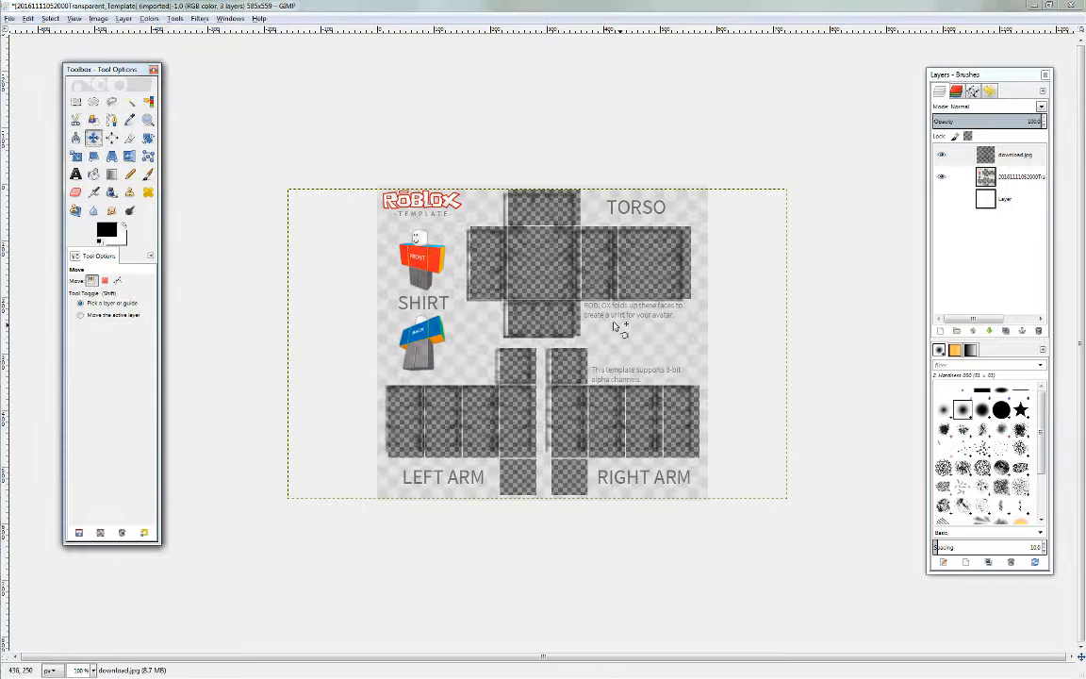
pyautogui.moveTo(473, 343); pyautogui.dragTo(472, 342)
pyautogui.hotkey('ctrl', 'z')
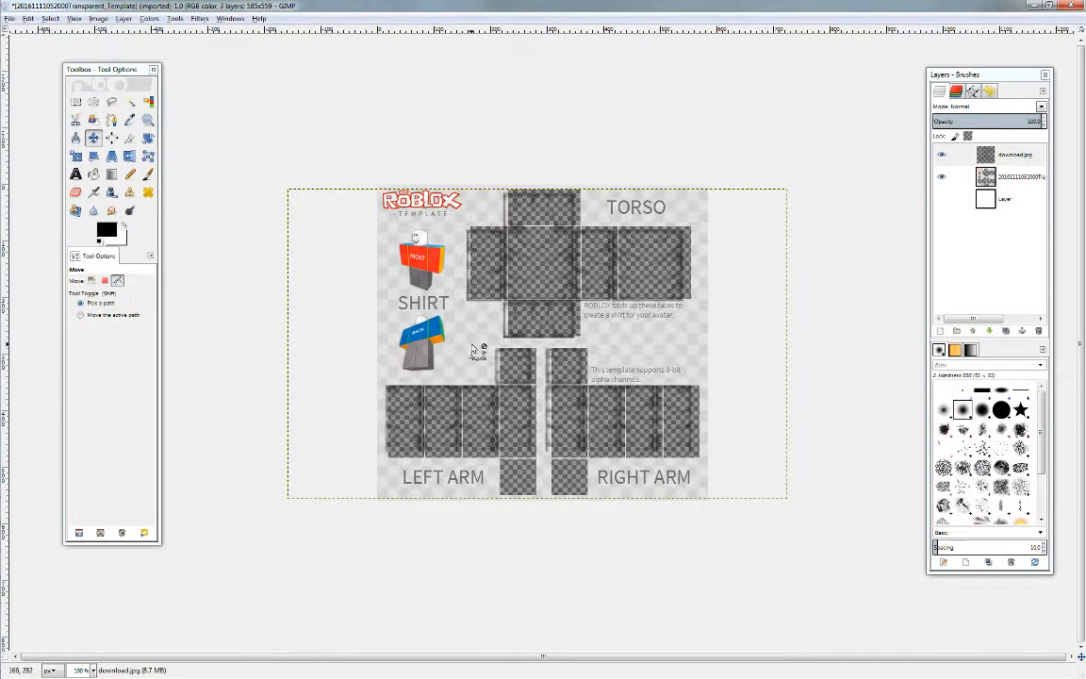
pyautogui.click(1009, 155)
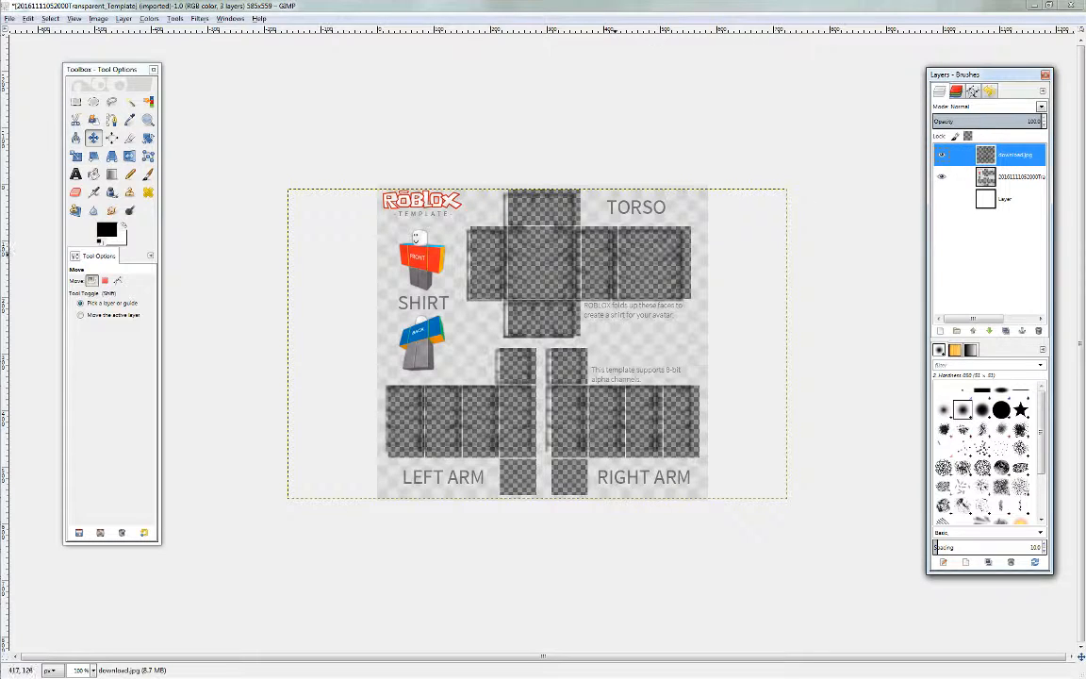
pyautogui.click(574, 253)
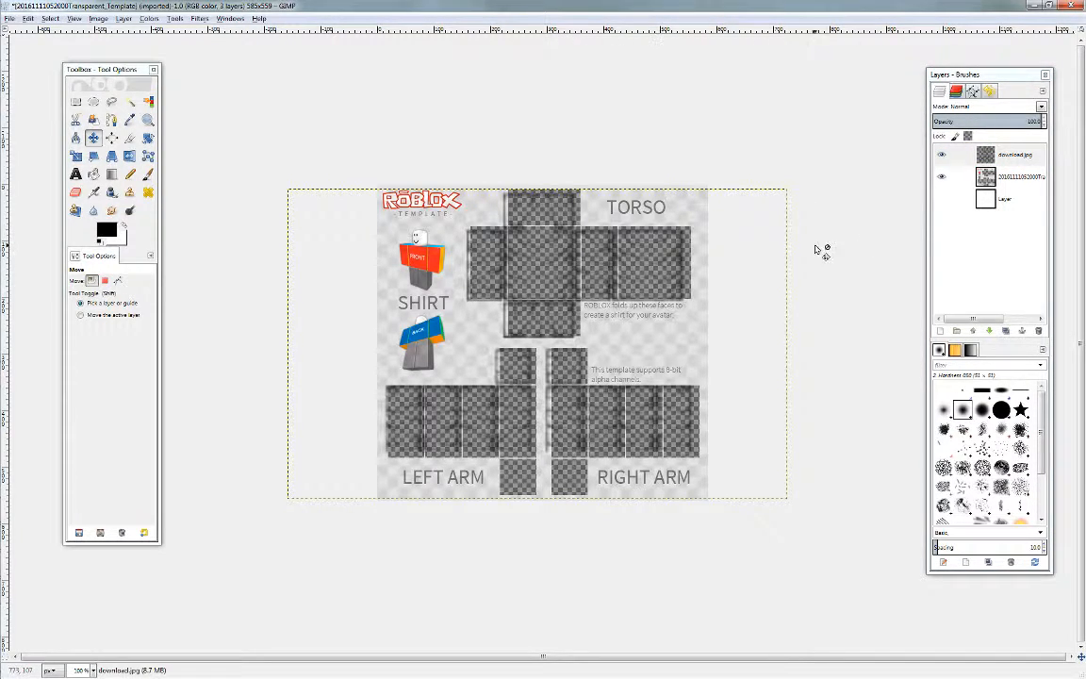
pyautogui.click(941, 177)
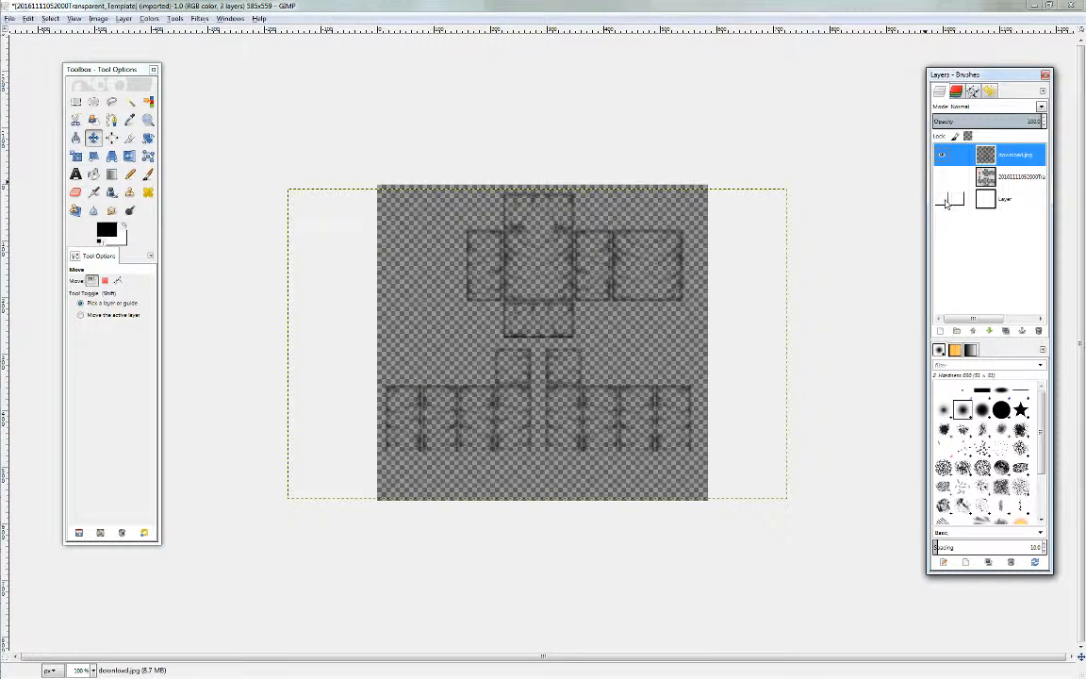
pyautogui.click(941, 177)
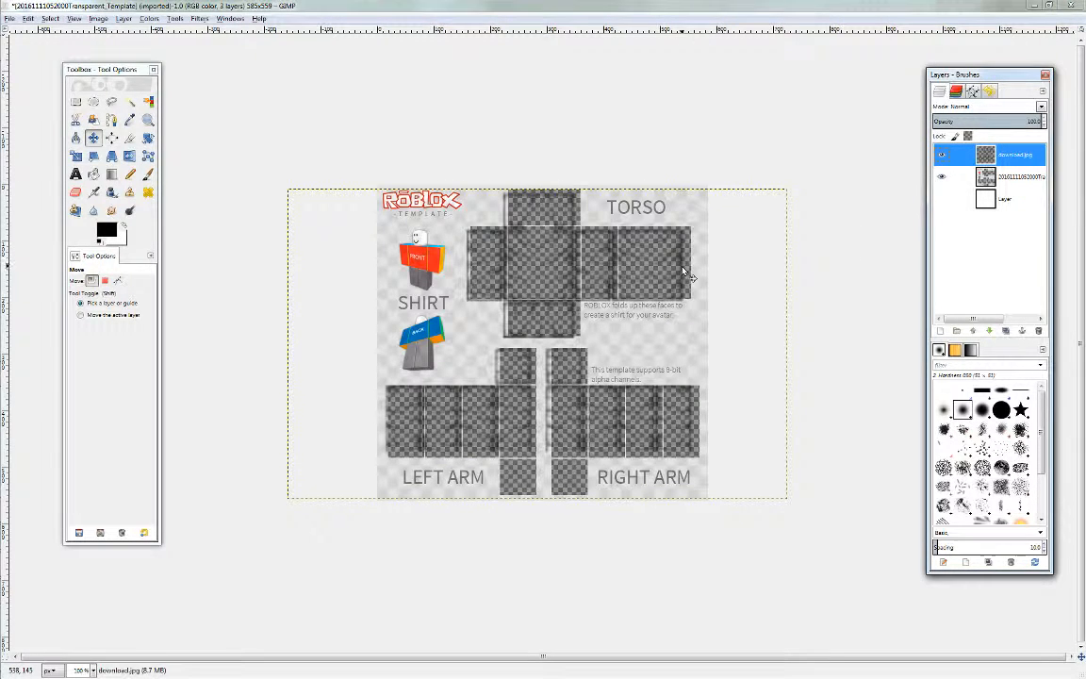
pyautogui.moveTo(681, 273); pyautogui.dragTo(686, 271)
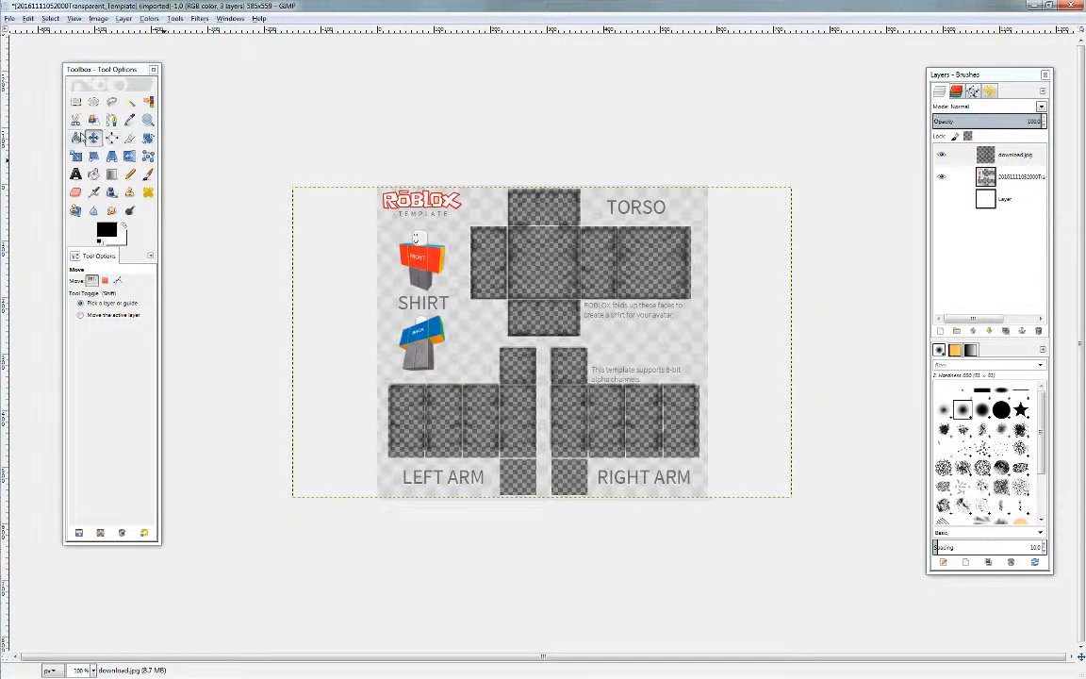
# - Scale the download.jpg layer to about 891 × 553 px with the aspect ratio locked to fit the template boxes
pyautogui.click(75, 156)
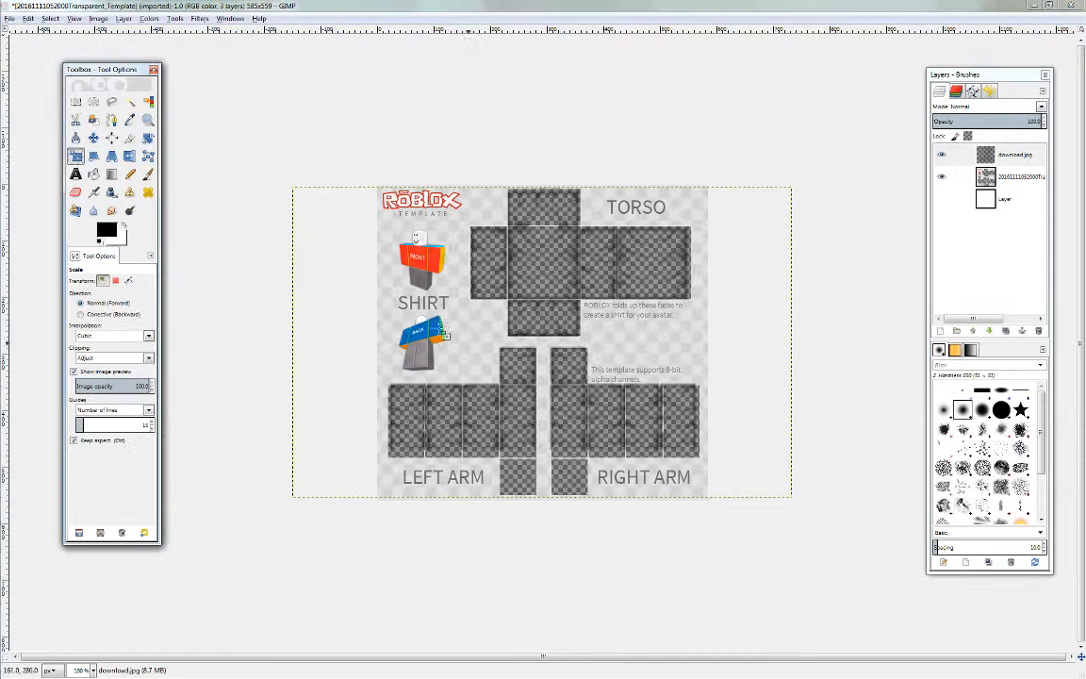
pyautogui.press('Tab')
pyautogui.click(582, 275)
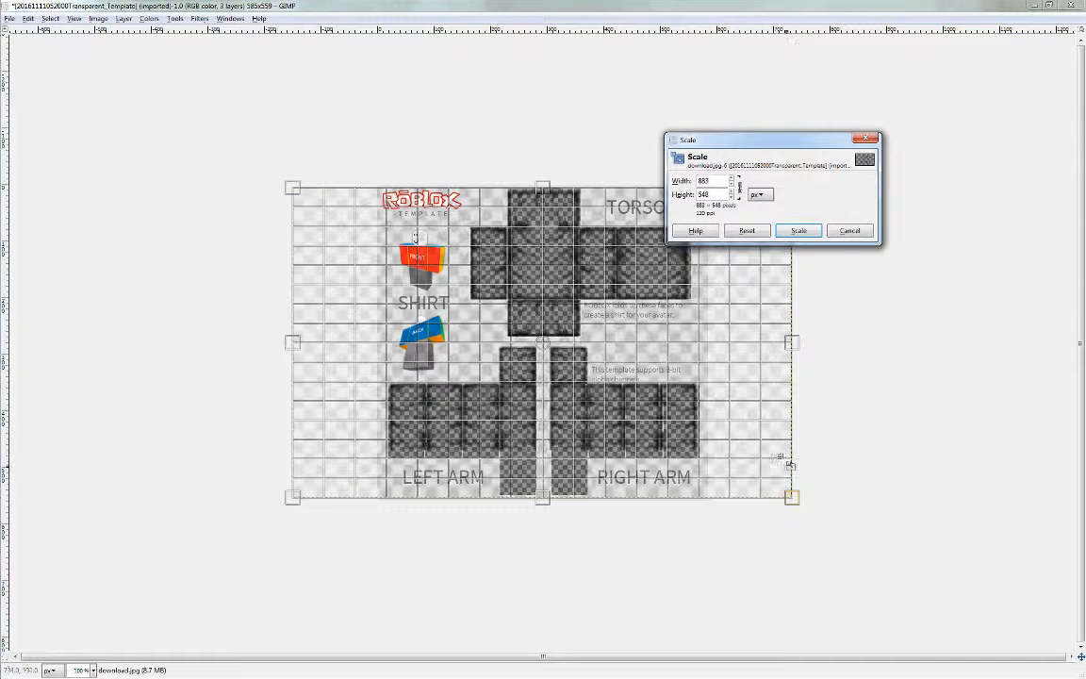
pyautogui.press('Tab')
pyautogui.moveTo(800, 505); pyautogui.dragTo(806, 508)
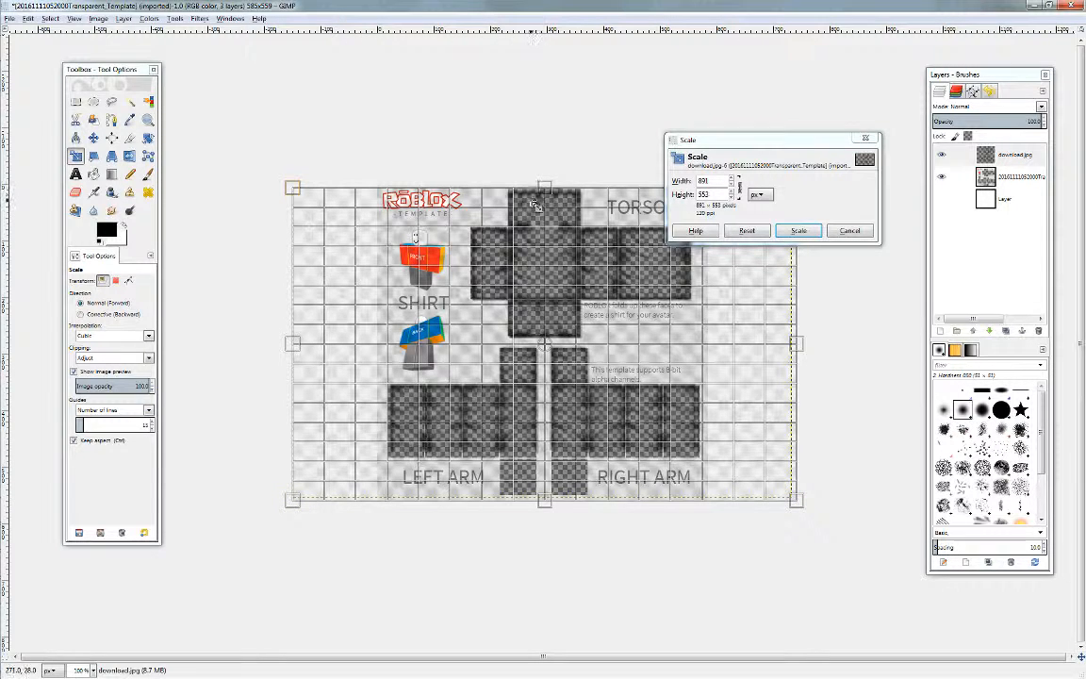
pyautogui.click(800, 229)
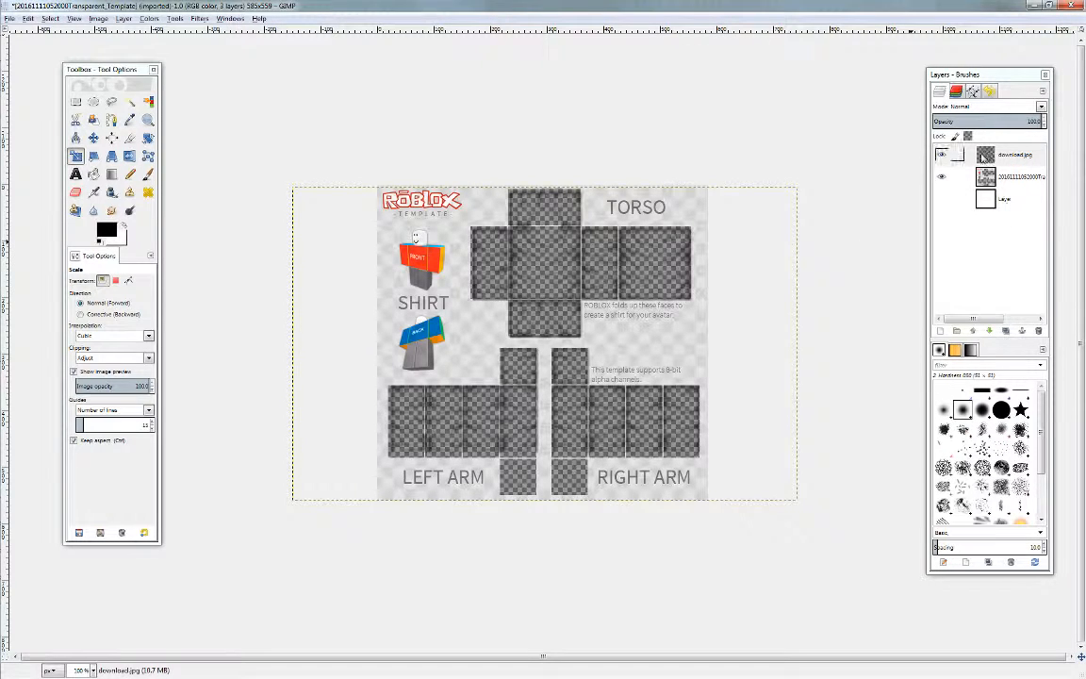
# - Place the download.jpg layer directly beneath the template layer and make the white base layer visible
pyautogui.moveTo(957, 154); pyautogui.dragTo(957, 207)
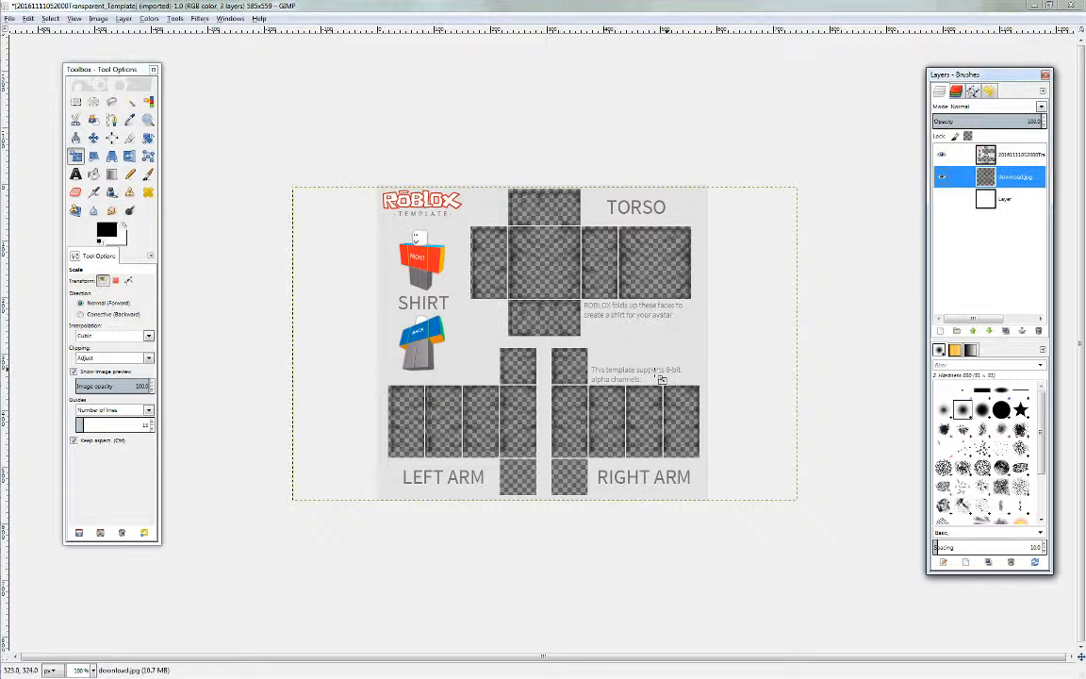
pyautogui.click(941, 199)
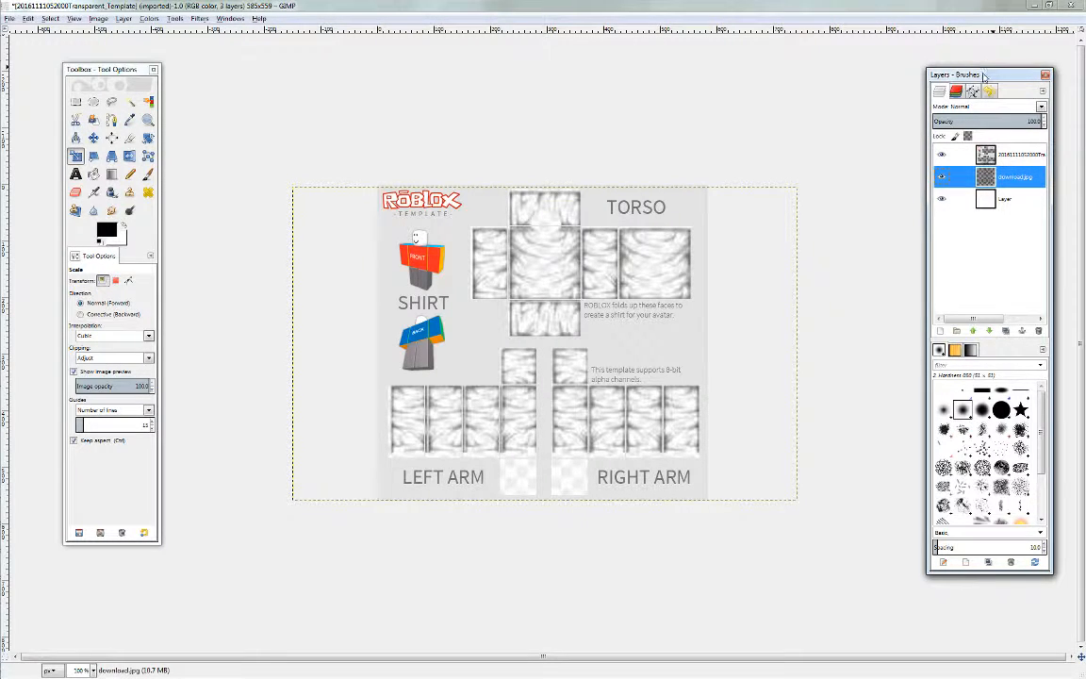
pyautogui.moveTo(984, 75); pyautogui.dragTo(931, 63)
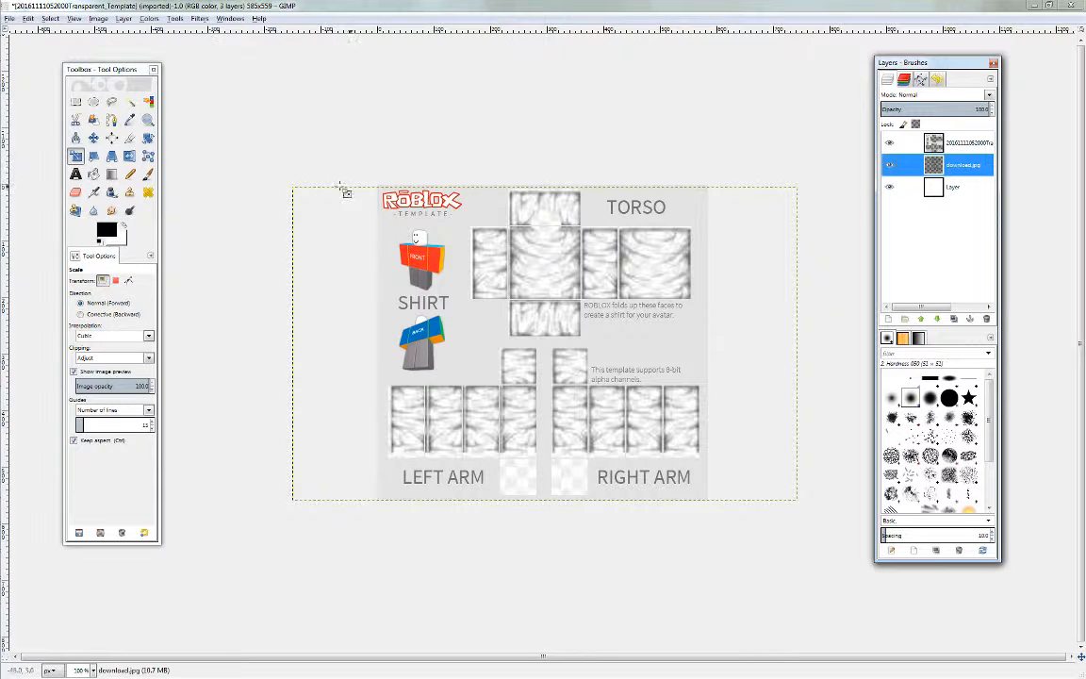
# - Make the template layer active and choose the Paintbrush tool, looking over the Clone and Eraser tools and the paint modes
pyautogui.click(900, 142)
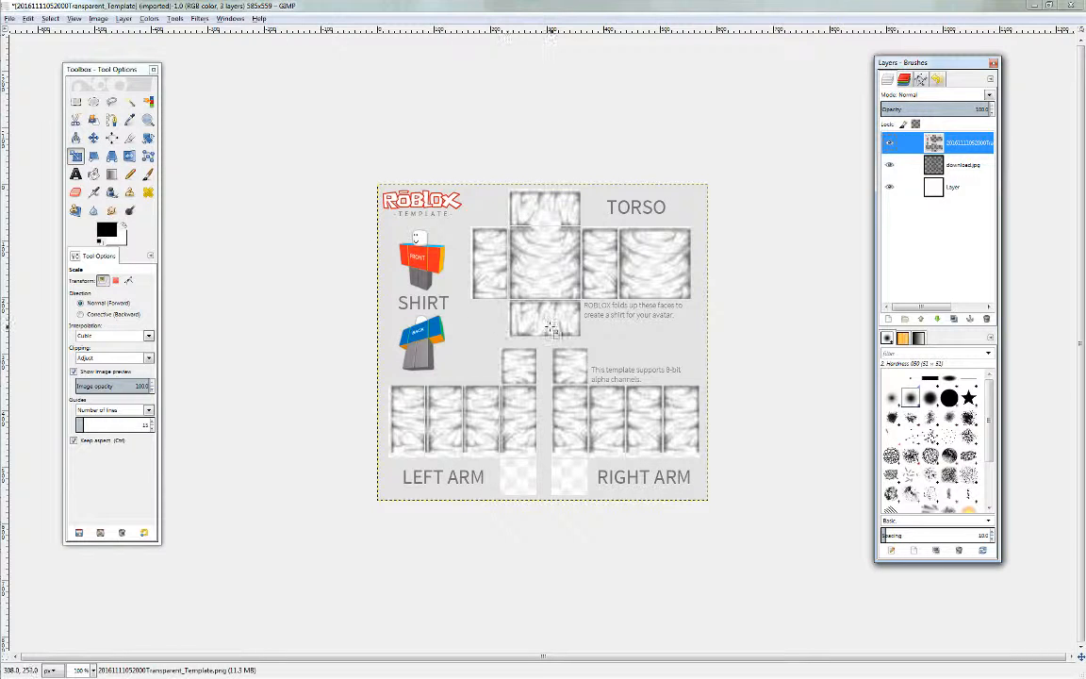
pyautogui.click(129, 193)
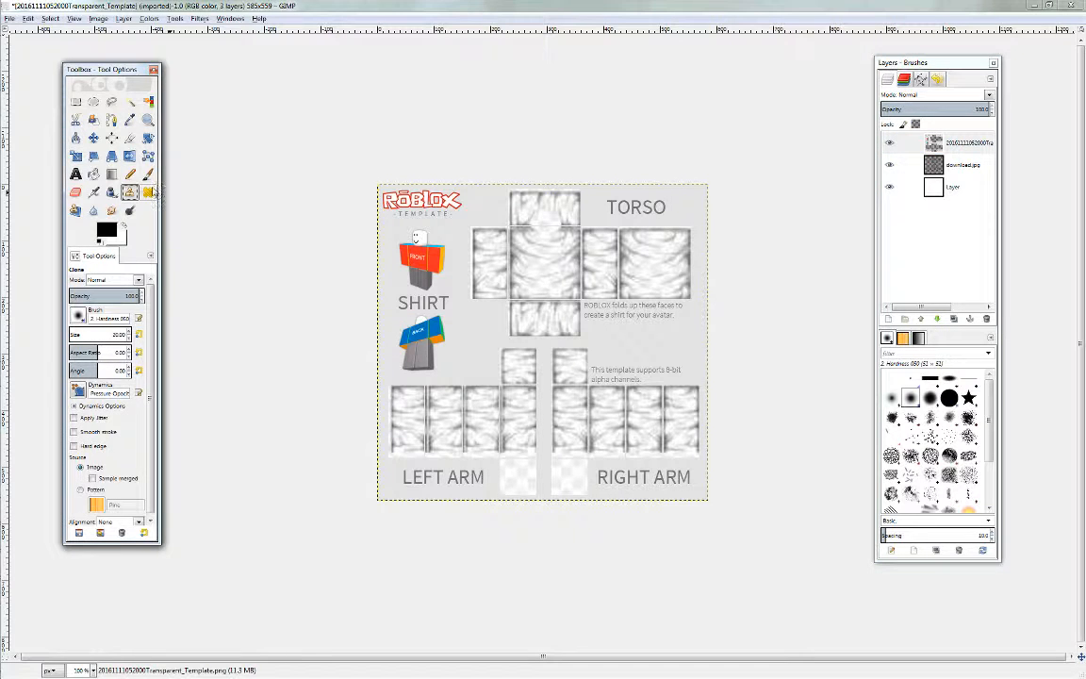
pyautogui.click(148, 174)
pyautogui.click(75, 192)
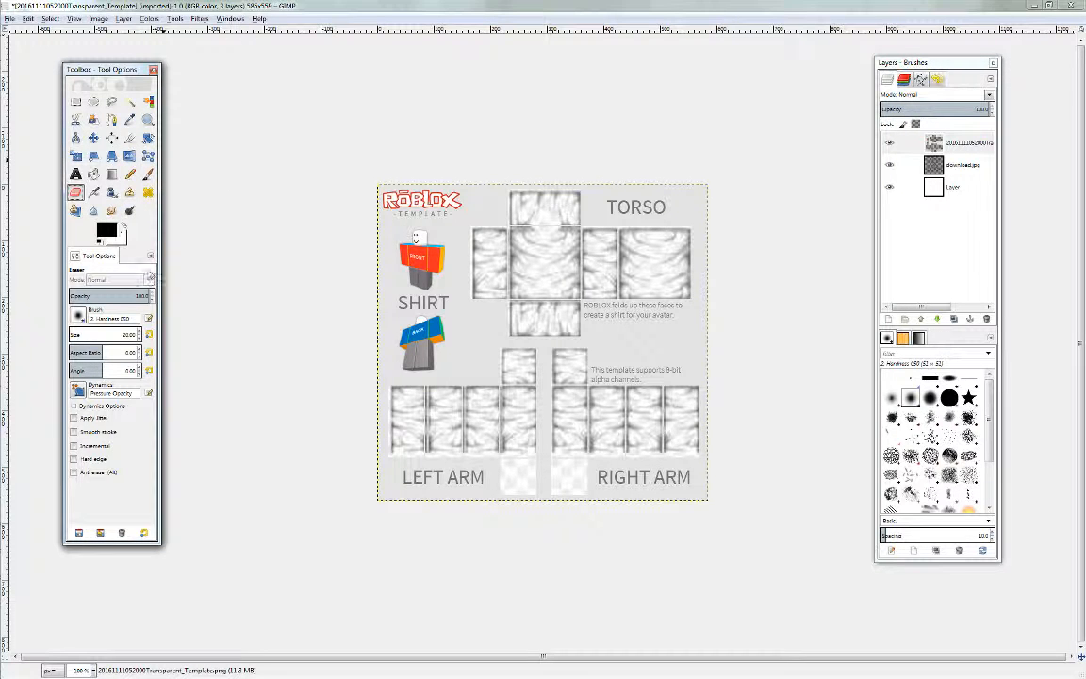
pyautogui.click(147, 173)
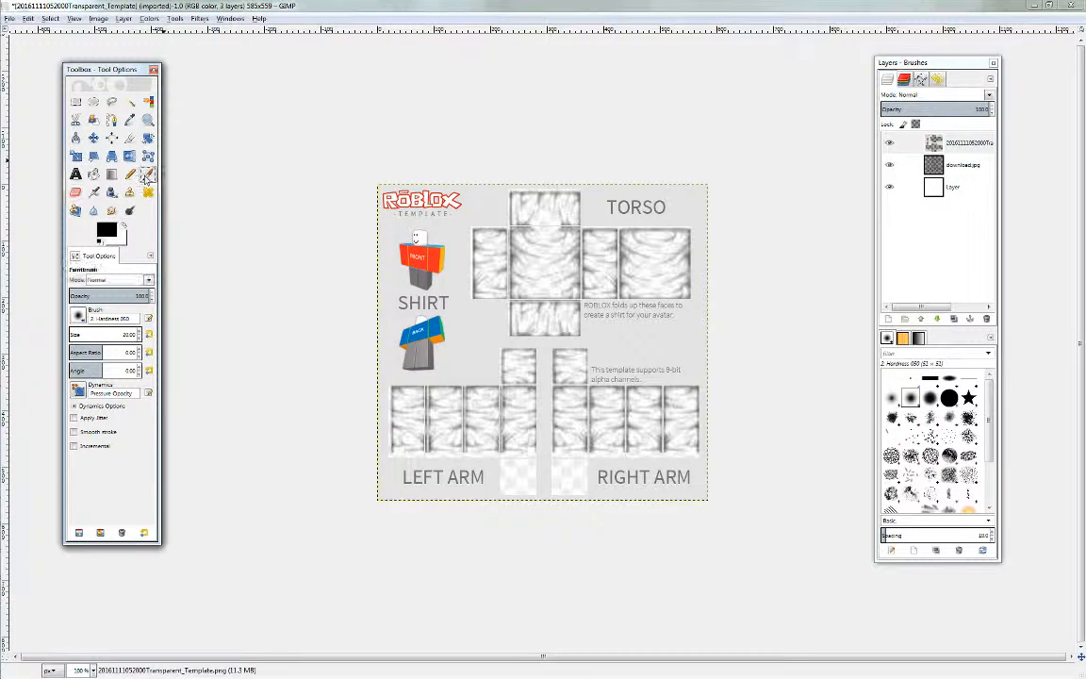
pyautogui.click(148, 281)
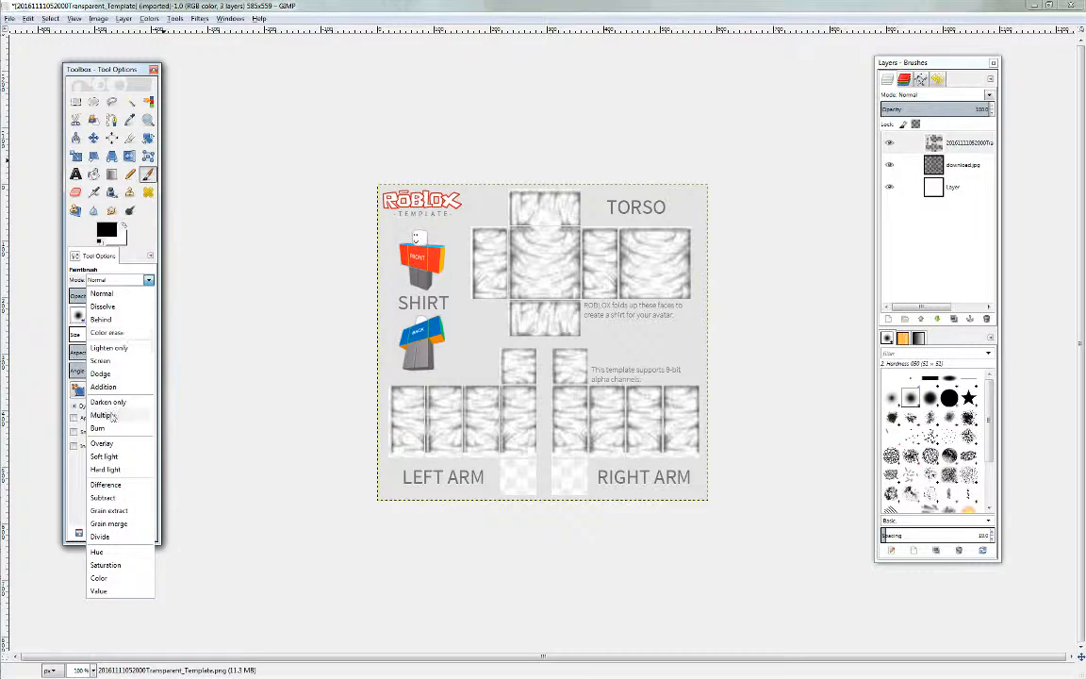
pyautogui.click(286, 344)
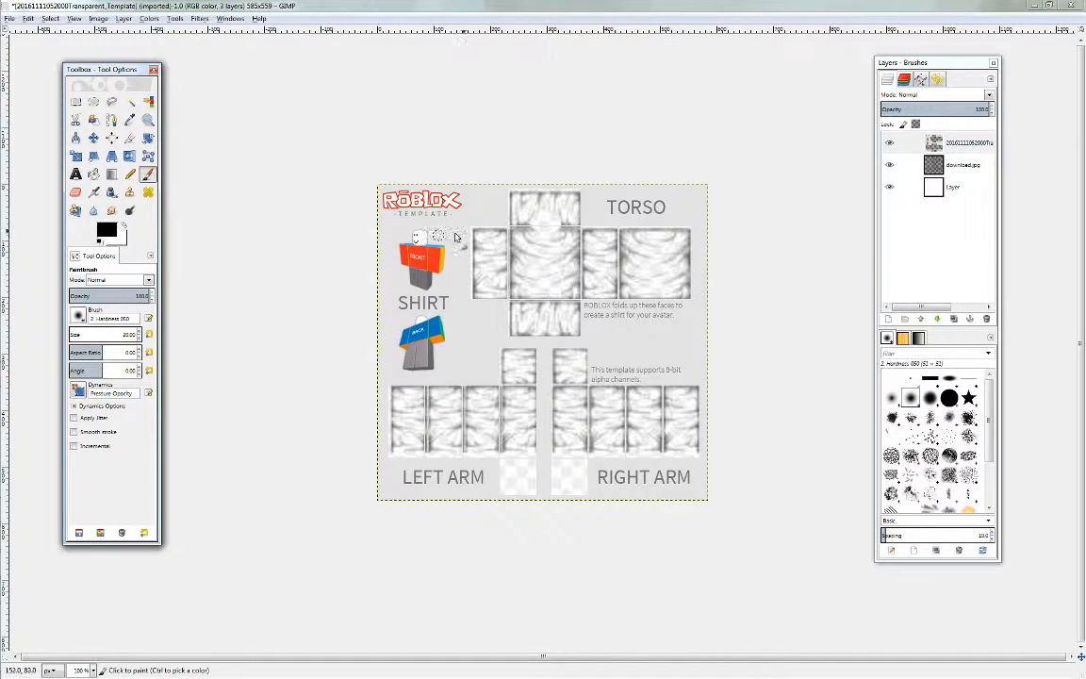
# - Minimize the image window to get to the Roblox folder containing the template and shirt images
pyautogui.click(1035, 5)
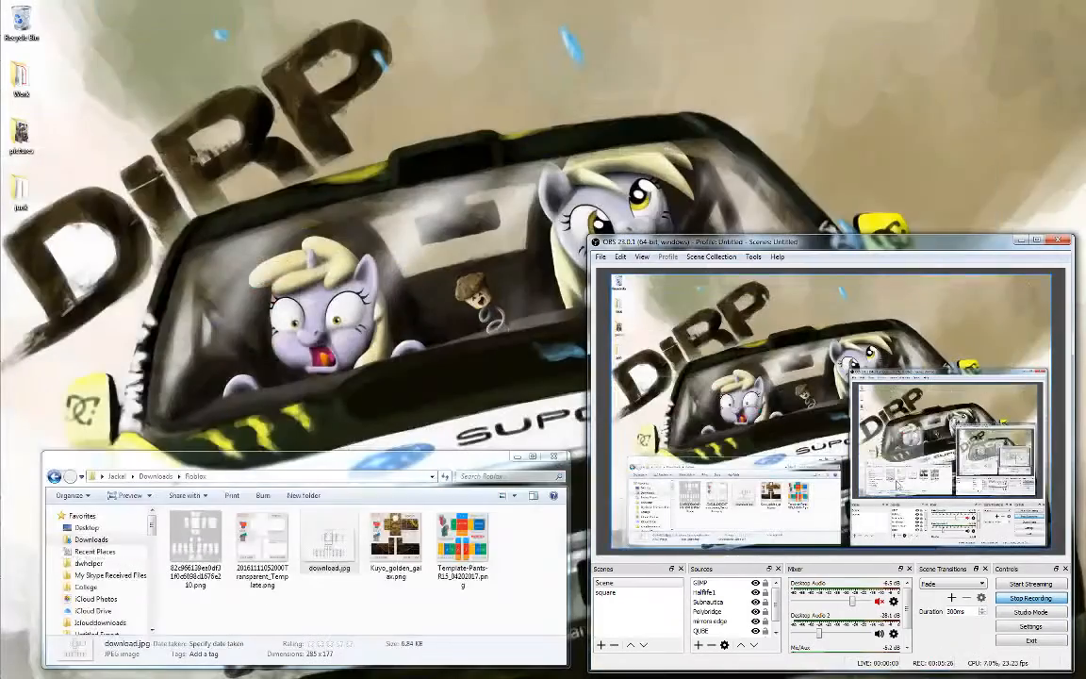